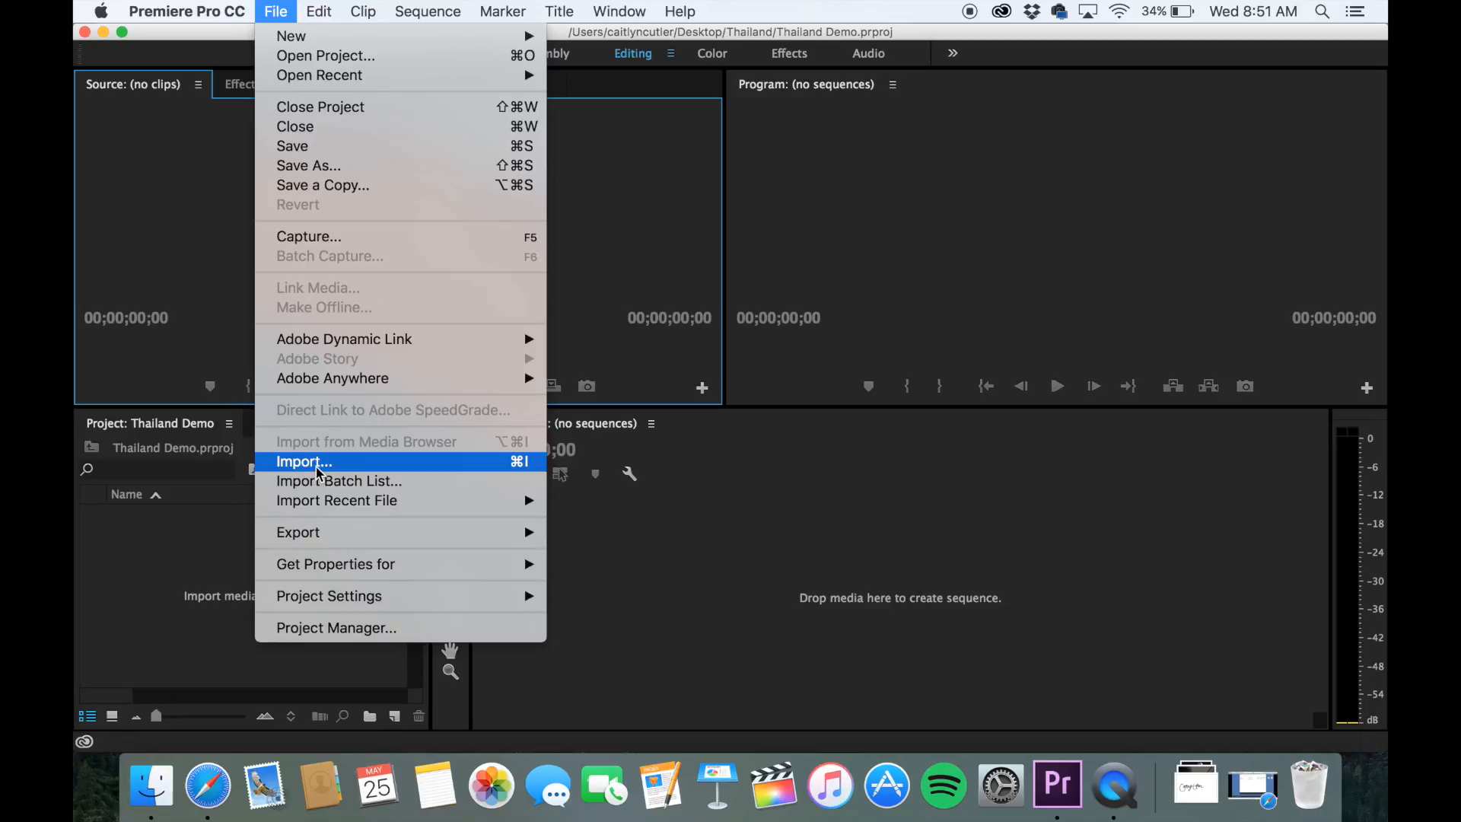
# Step: Import the Thai Video folder from the Desktop's Thailand folder into the project
pyautogui.click(317, 467)
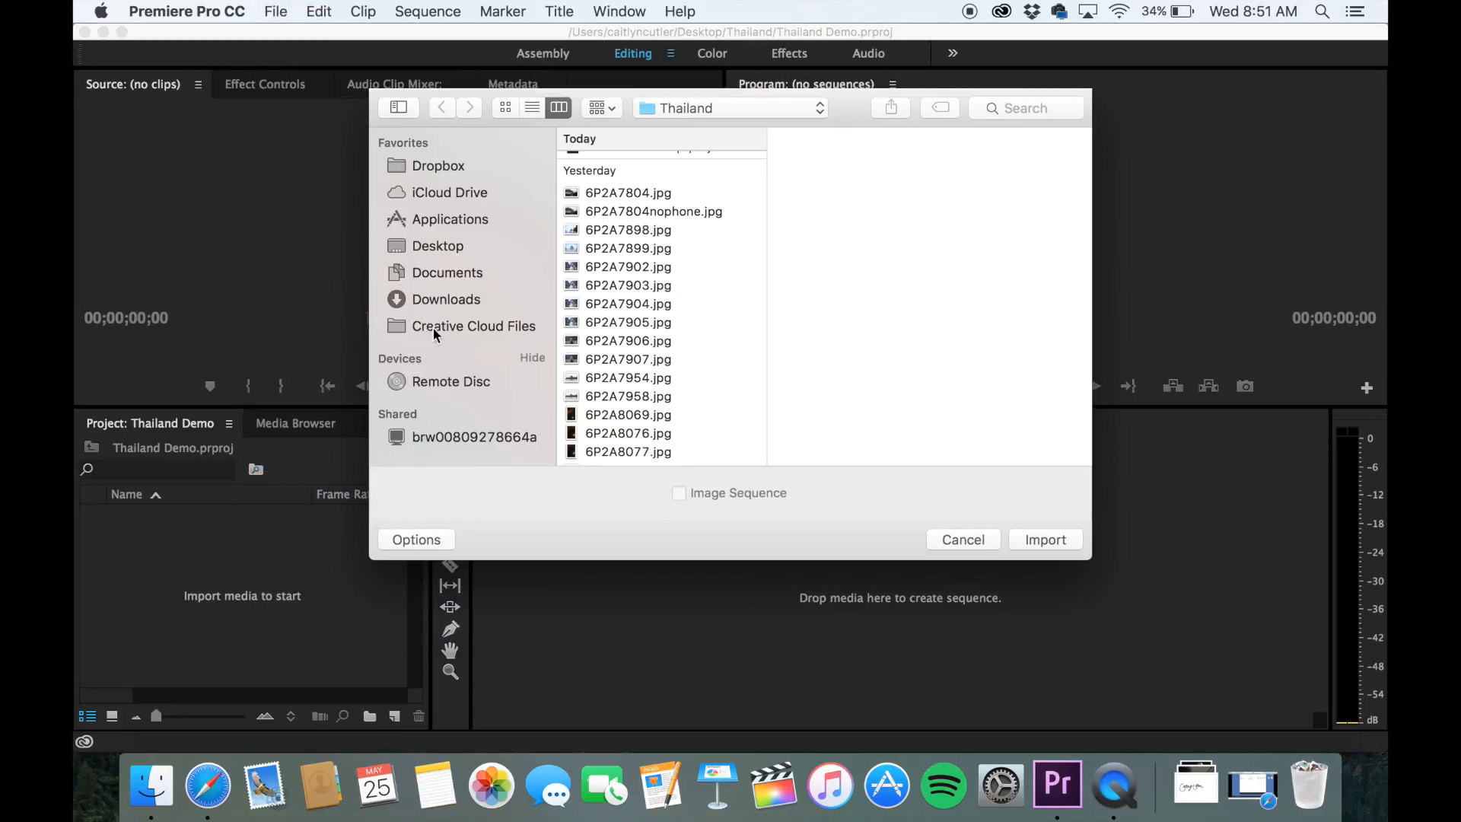
pyautogui.click(456, 247)
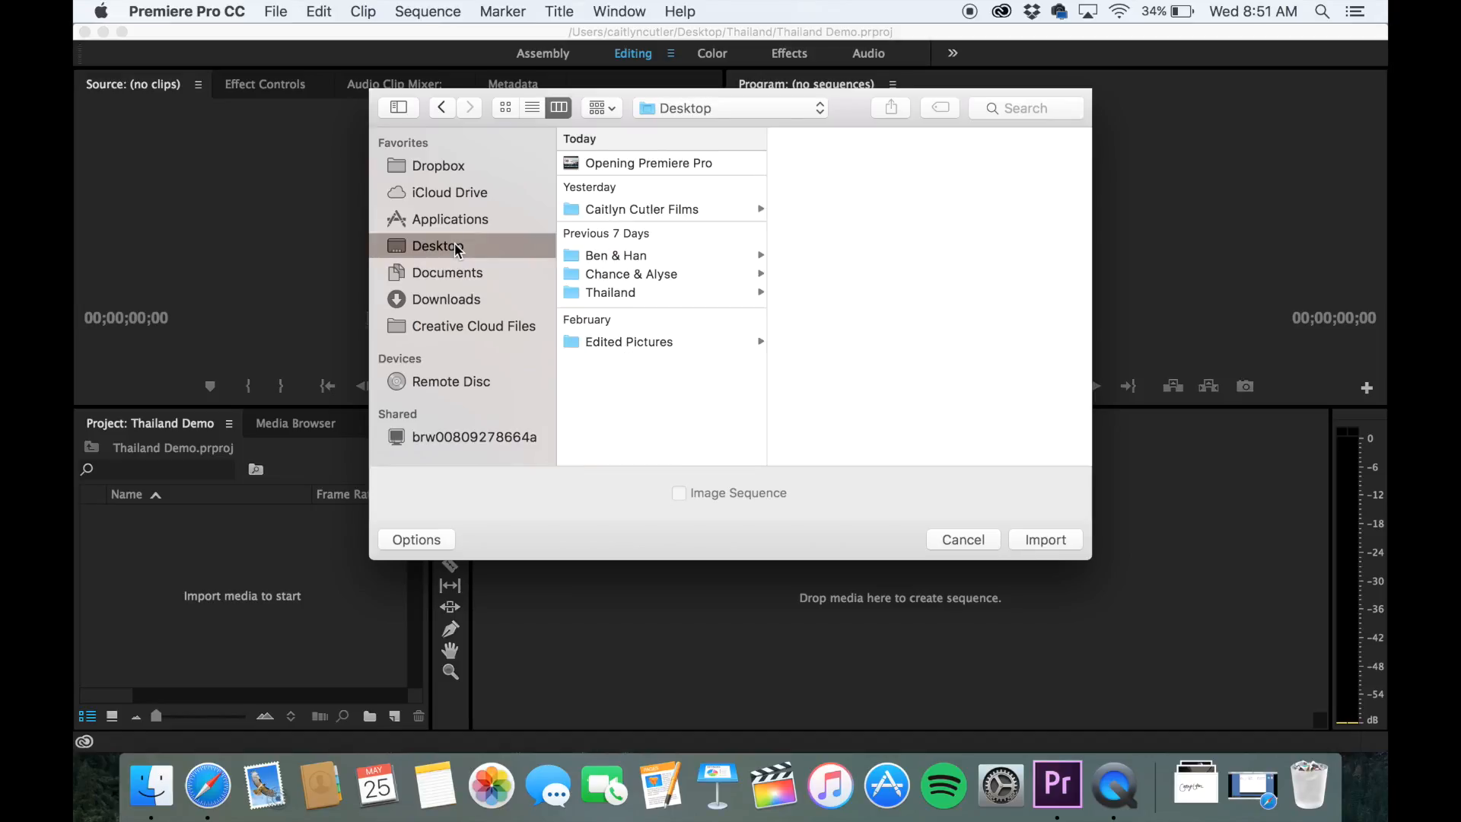
pyautogui.click(639, 293)
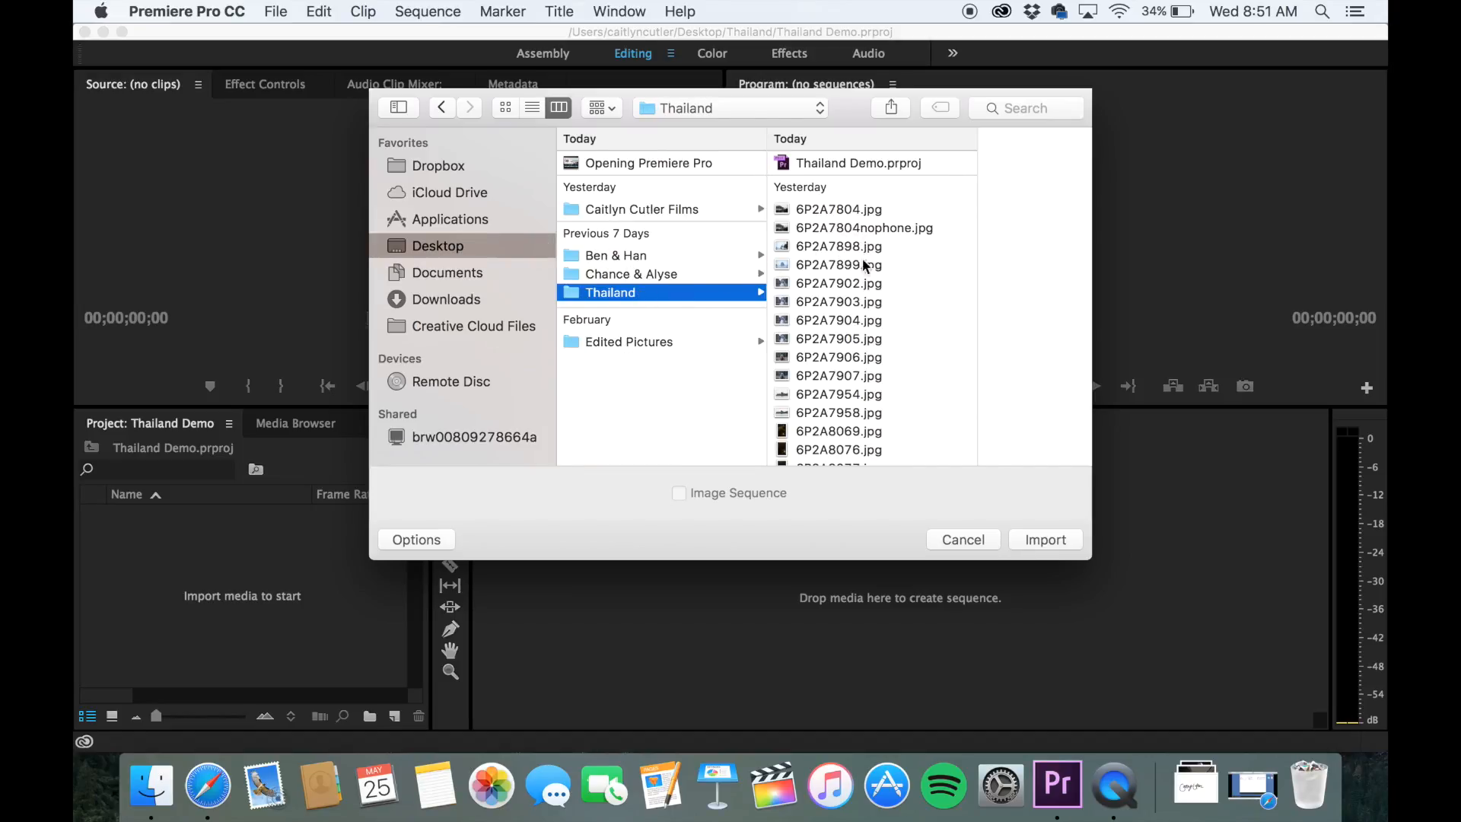
pyautogui.scroll(-10, 833, 409)
pyautogui.scroll(-2, 835, 412)
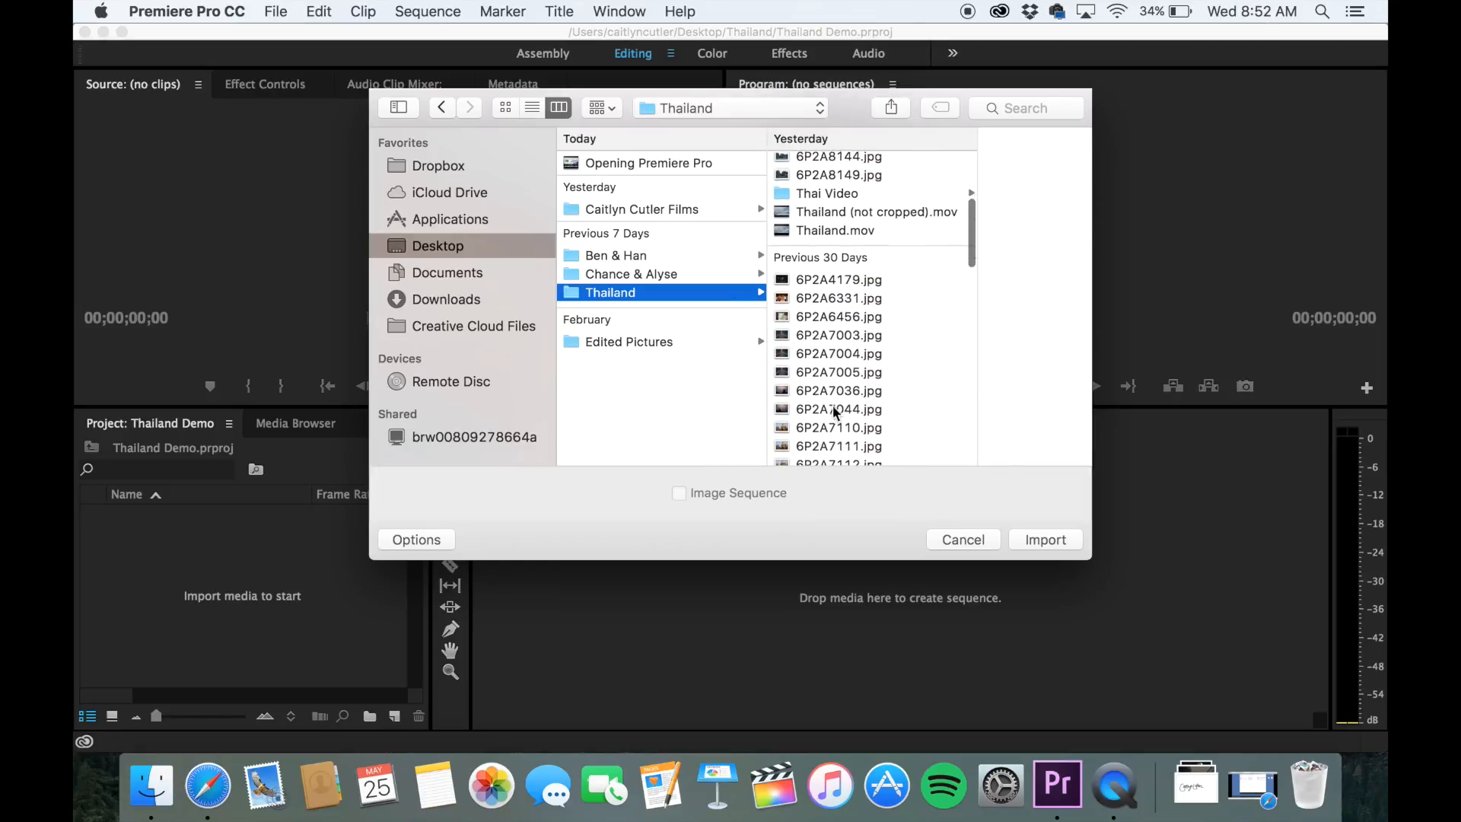
pyautogui.click(835, 182)
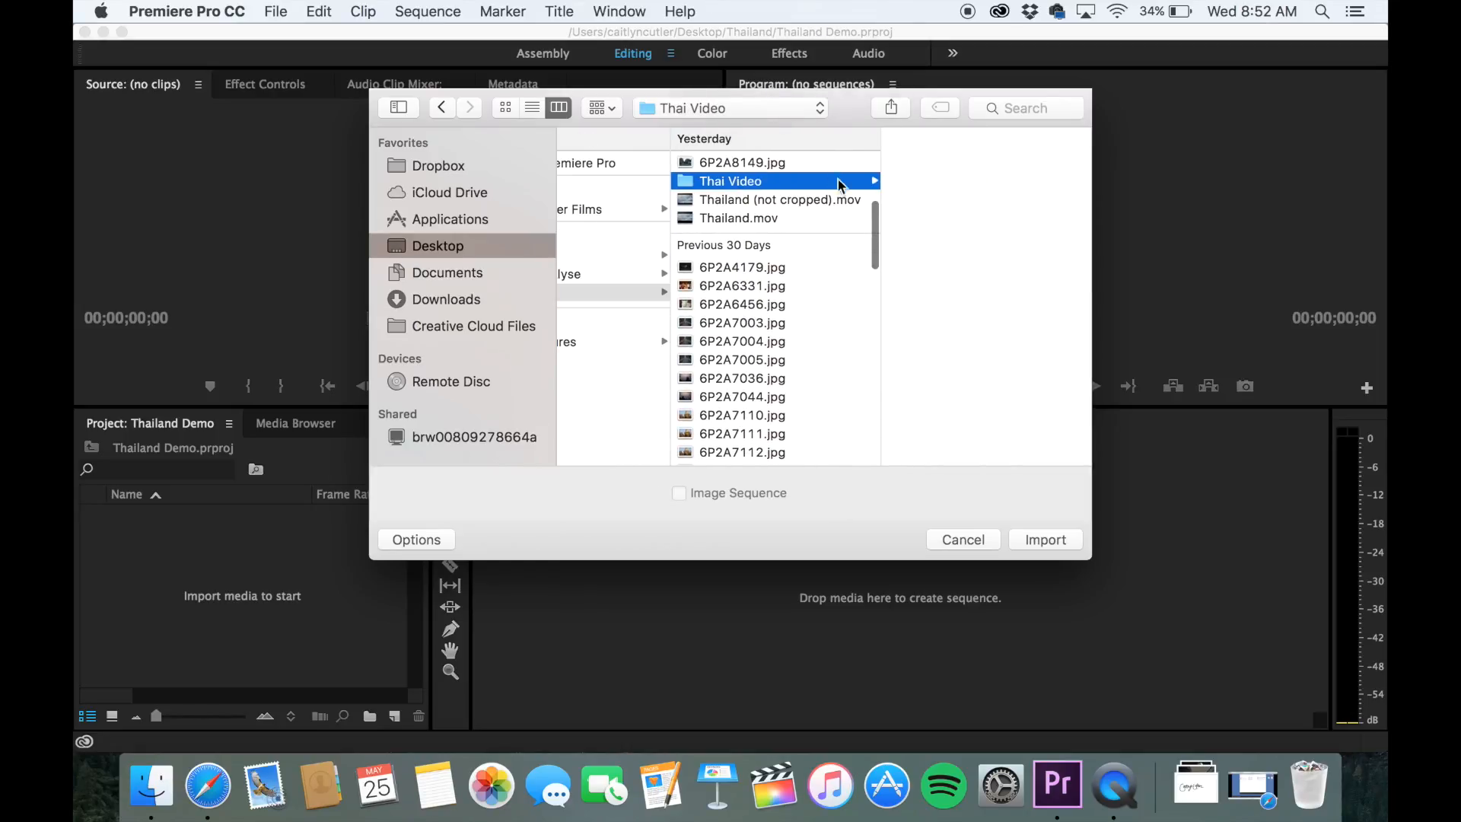
pyautogui.click(962, 164)
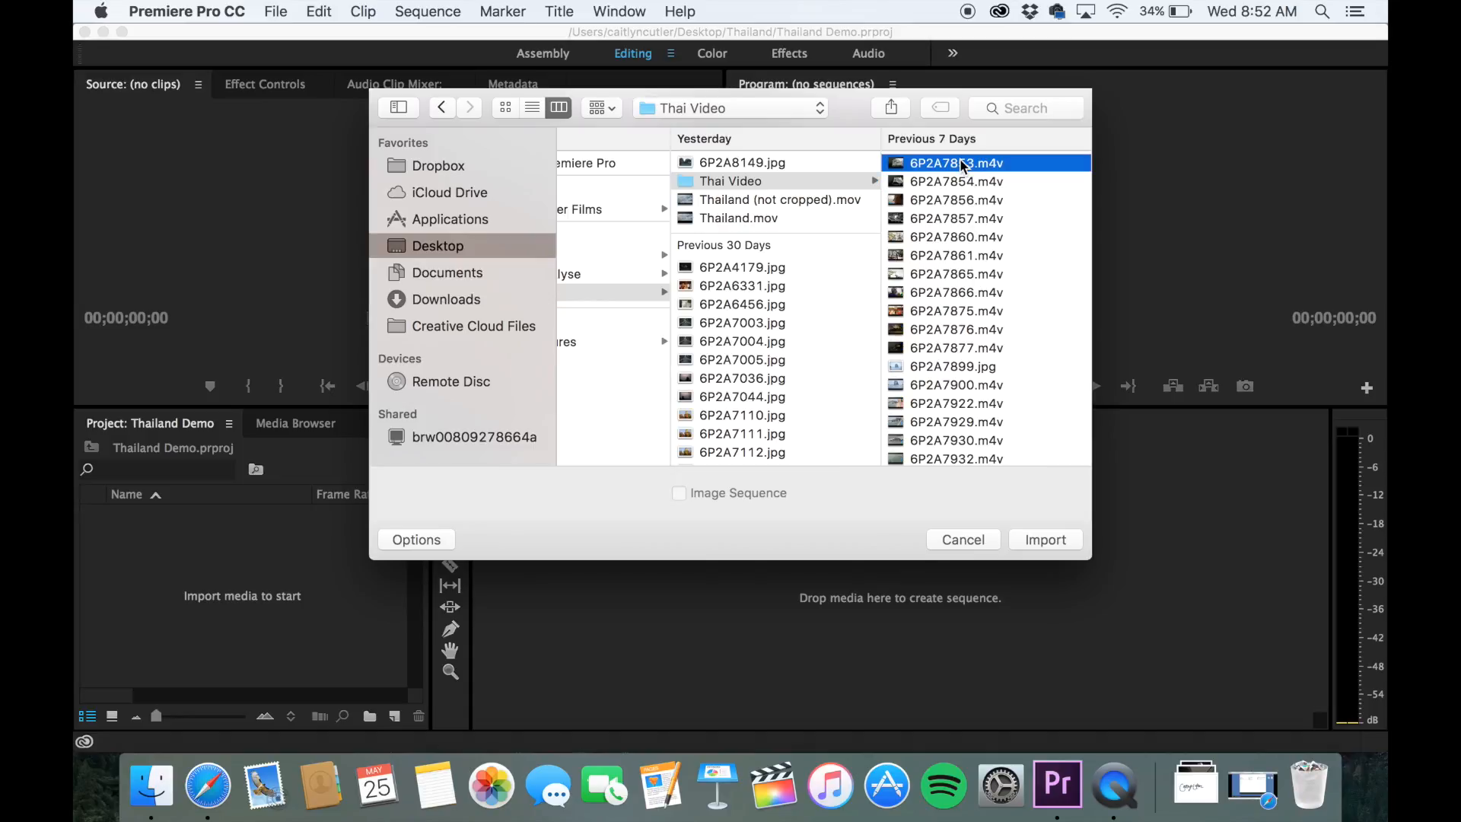
pyautogui.click(441, 107)
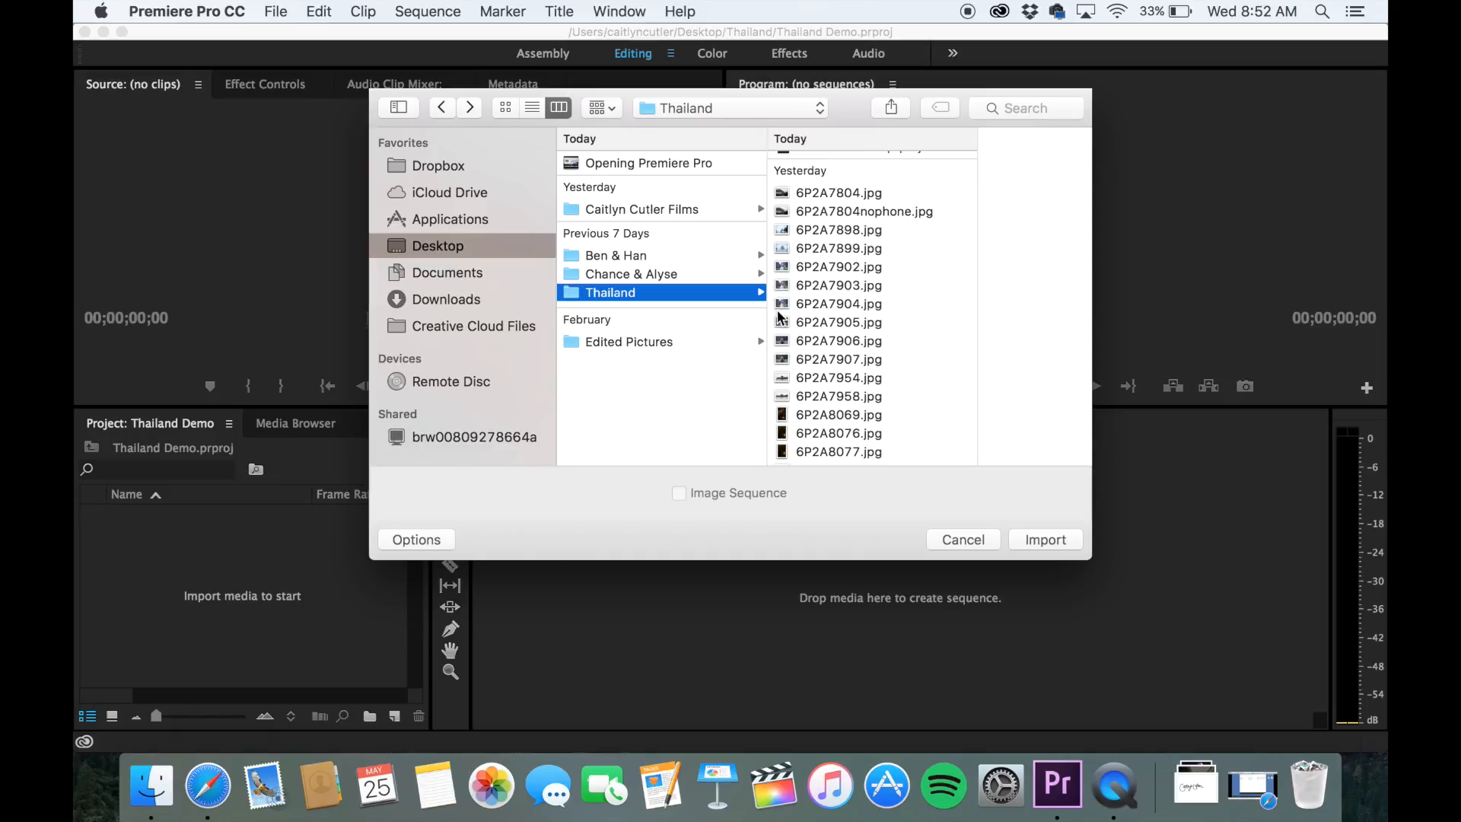
pyautogui.scroll(5, 841, 236)
pyautogui.scroll(3, 842, 235)
pyautogui.click(825, 232)
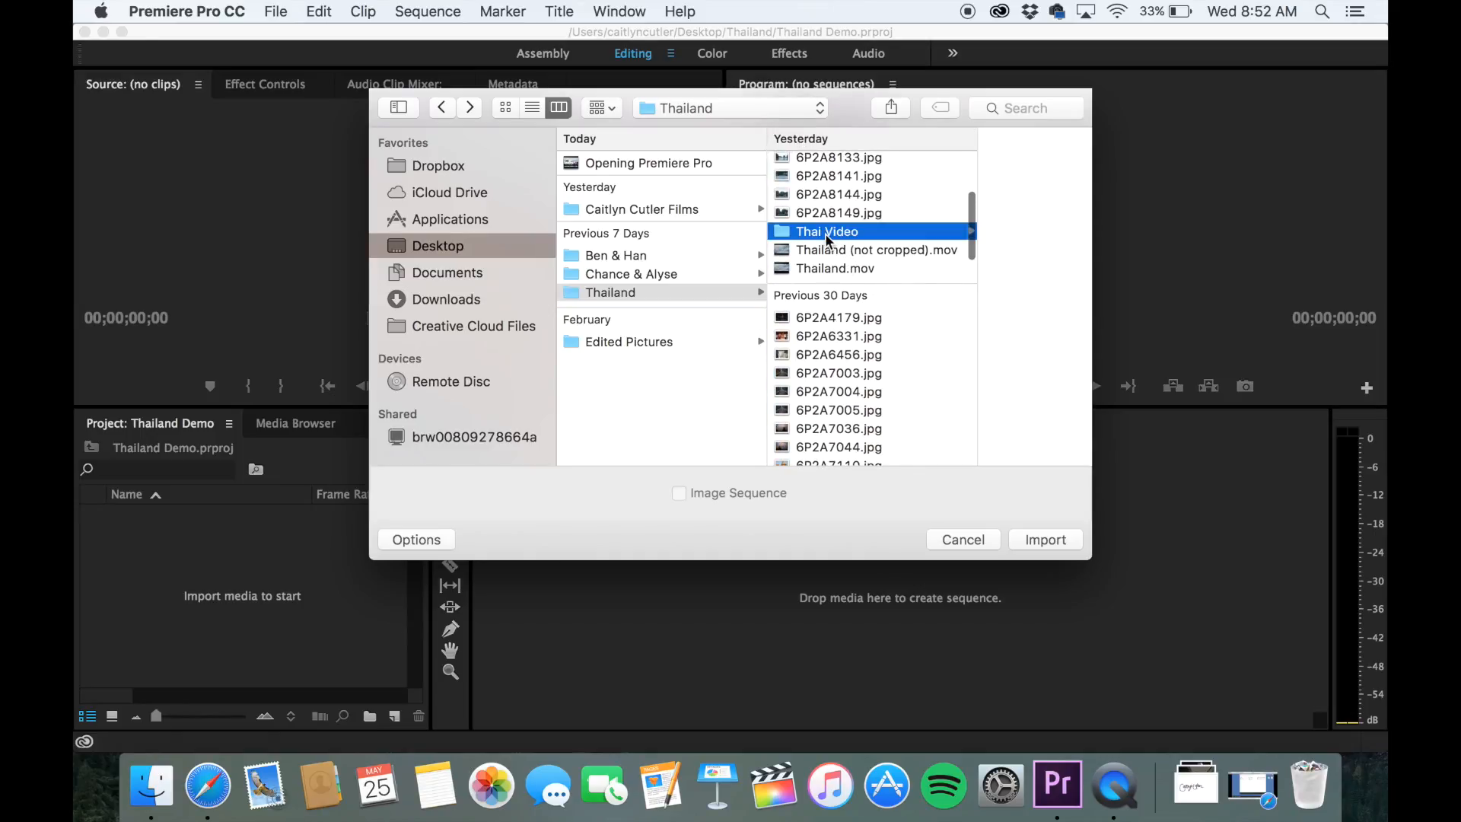
pyautogui.click(1044, 540)
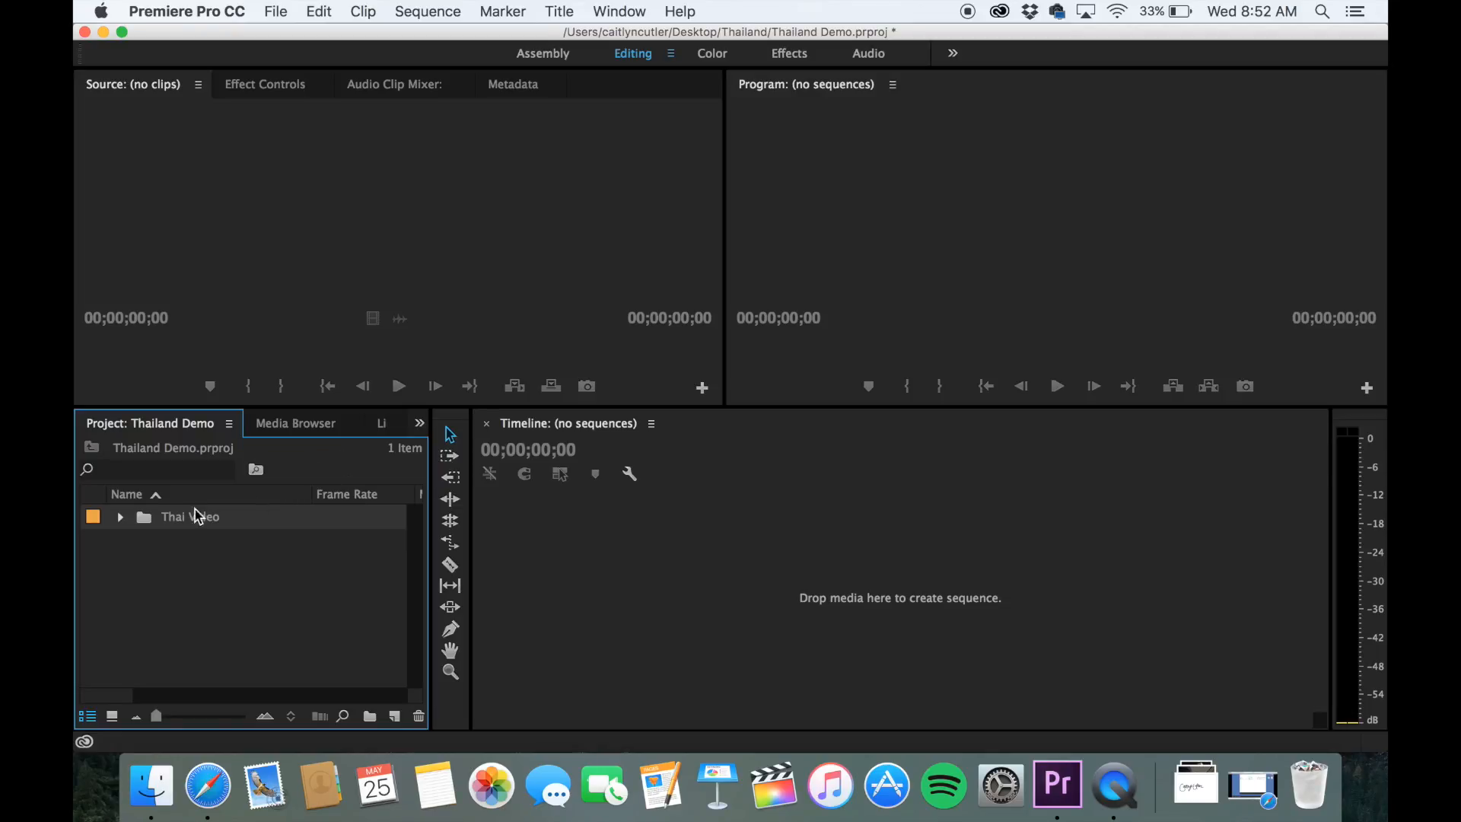
# Step: Expand the Thai Video bin and load clip 6P2A6278.m4v in the Source Monitor
pyautogui.click(122, 517)
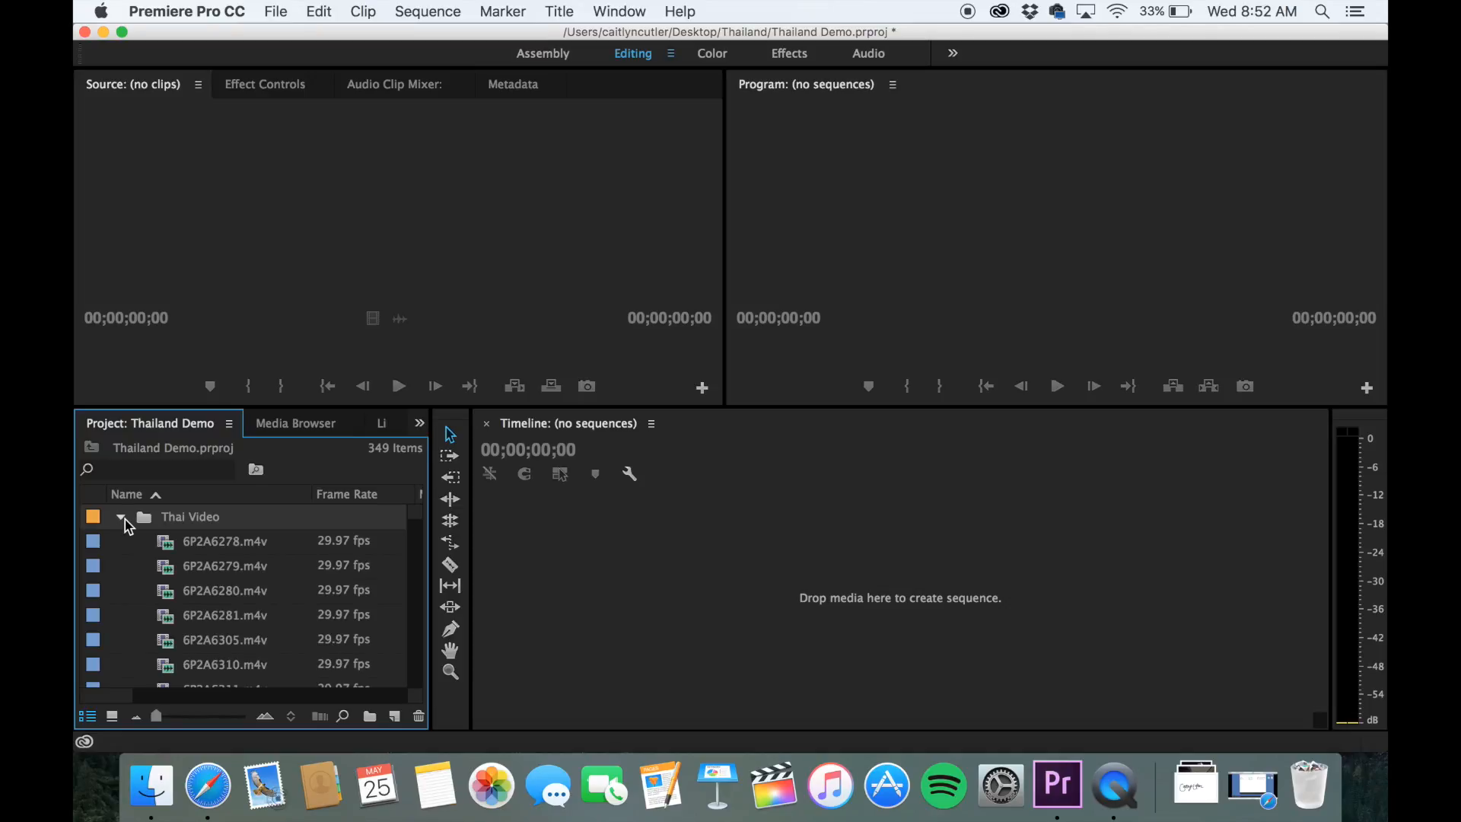
pyautogui.click(220, 543)
pyautogui.doubleClick(339, 544)
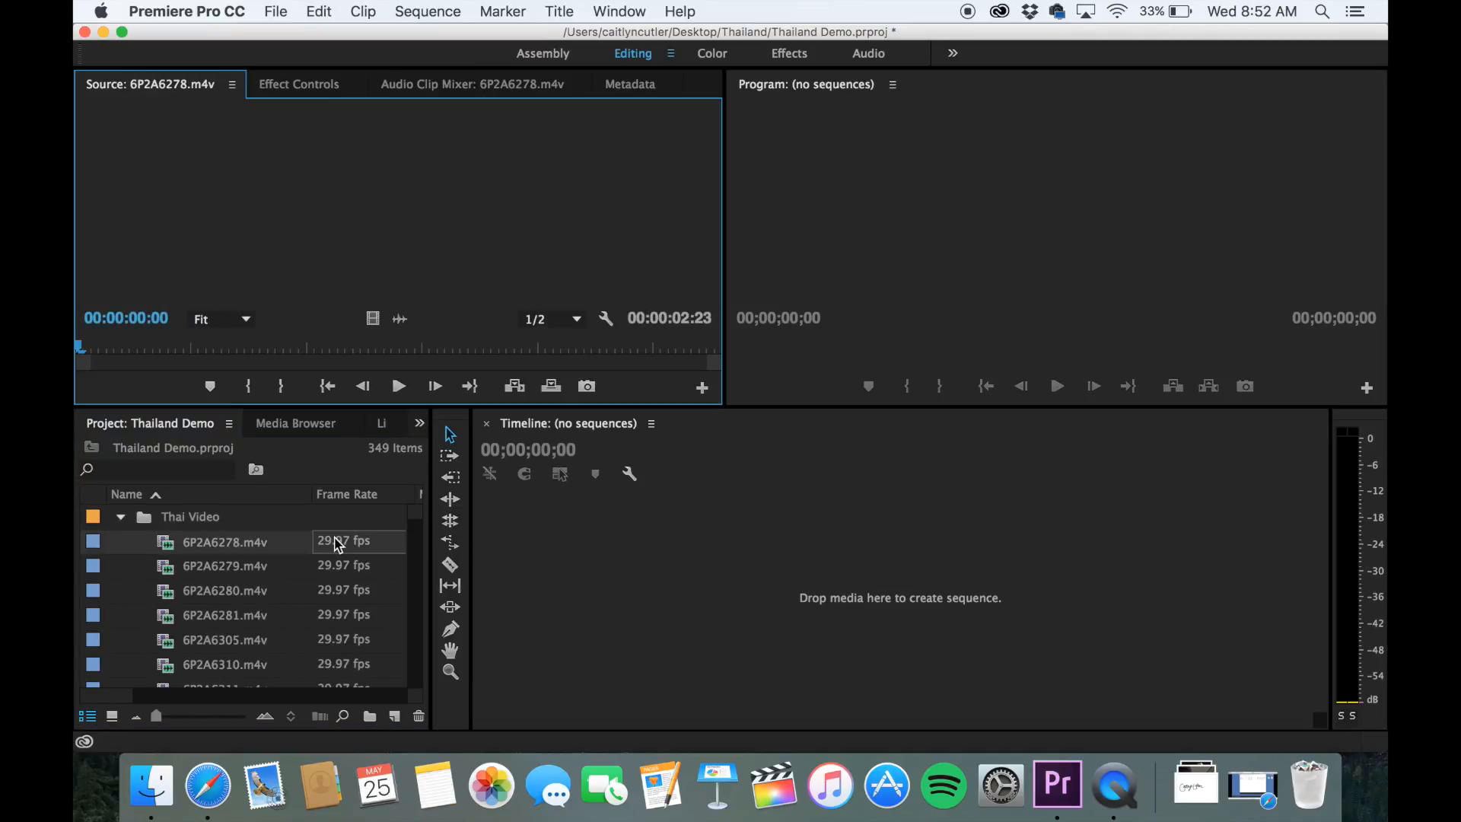
# Step: Load clip 6P2A6280.m4v in the Source Monitor and play it to about 00:00:05:29
pyautogui.click(199, 571)
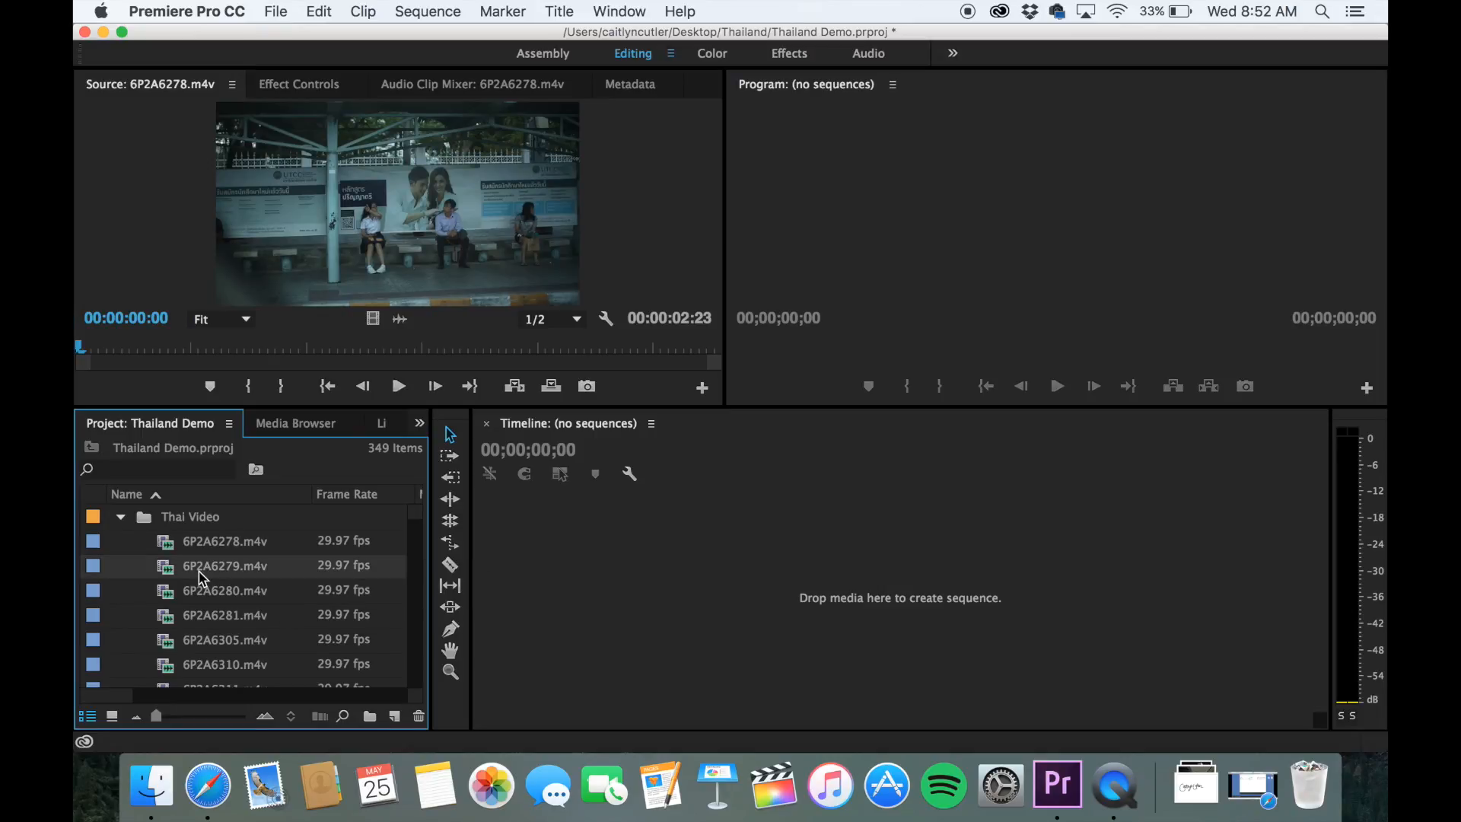
pyautogui.click(207, 542)
pyautogui.press('Down')
pyautogui.press('Down')
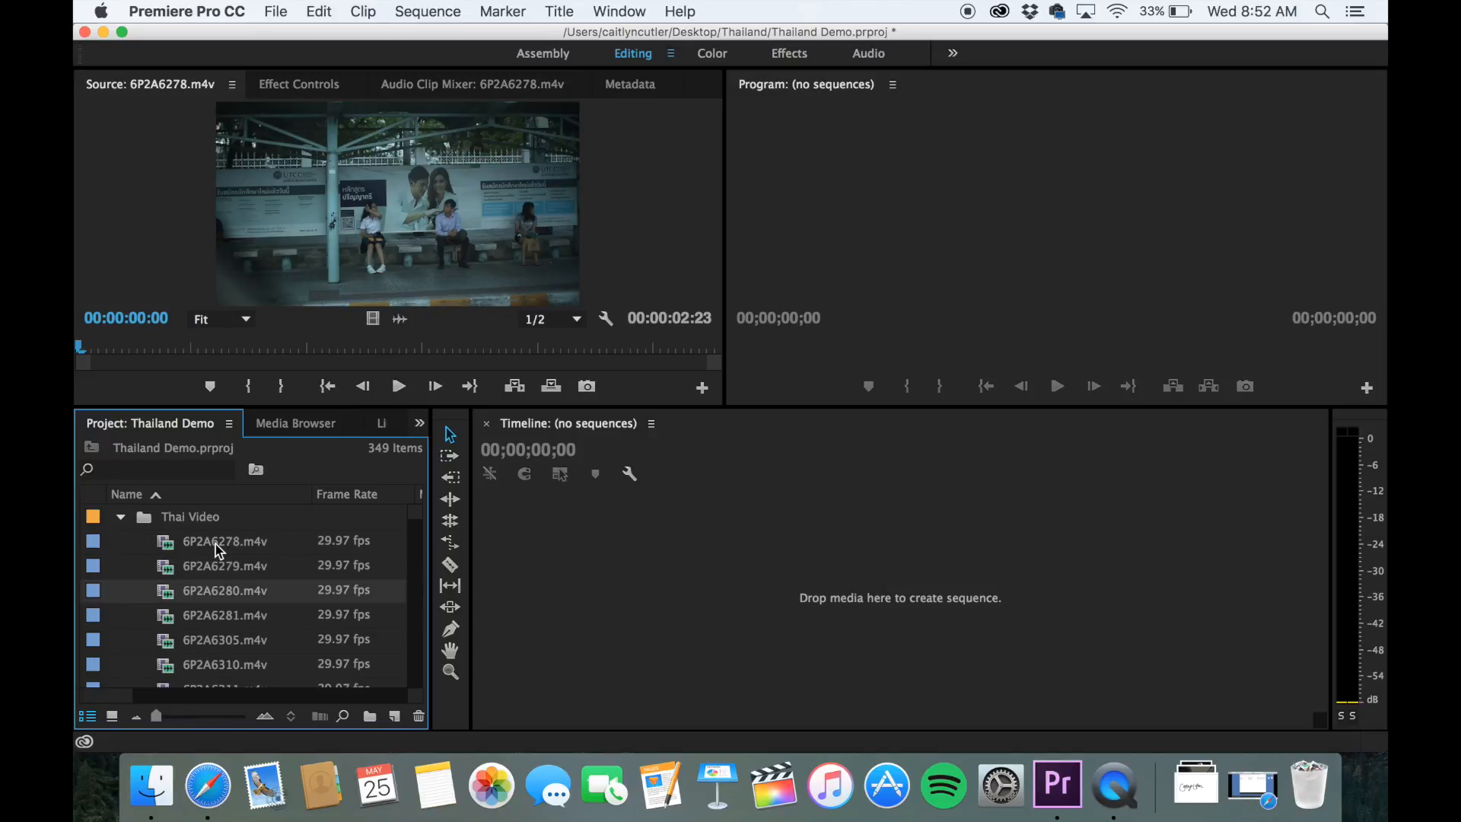
pyautogui.doubleClick(323, 592)
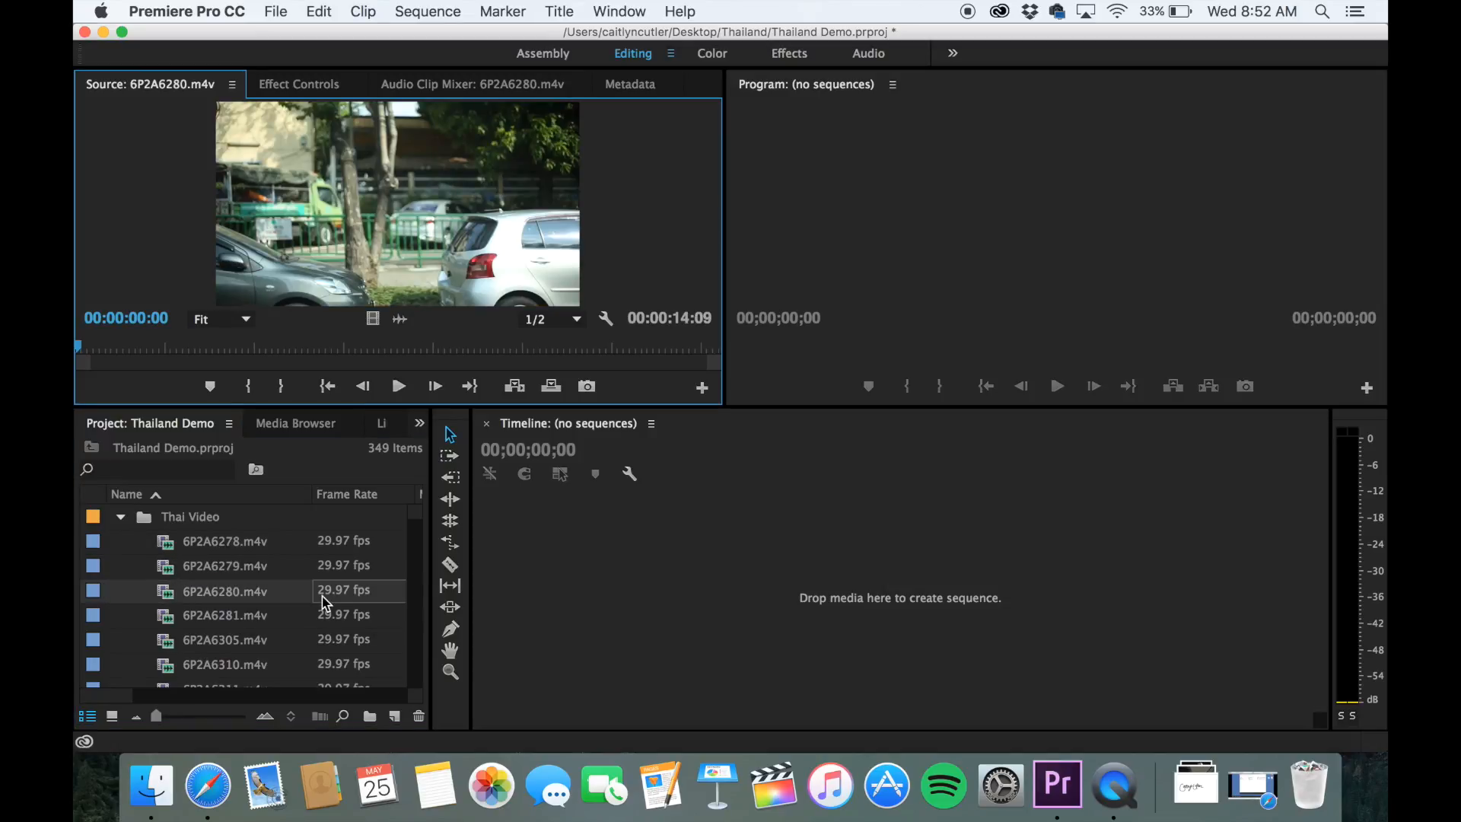
pyautogui.click(324, 622)
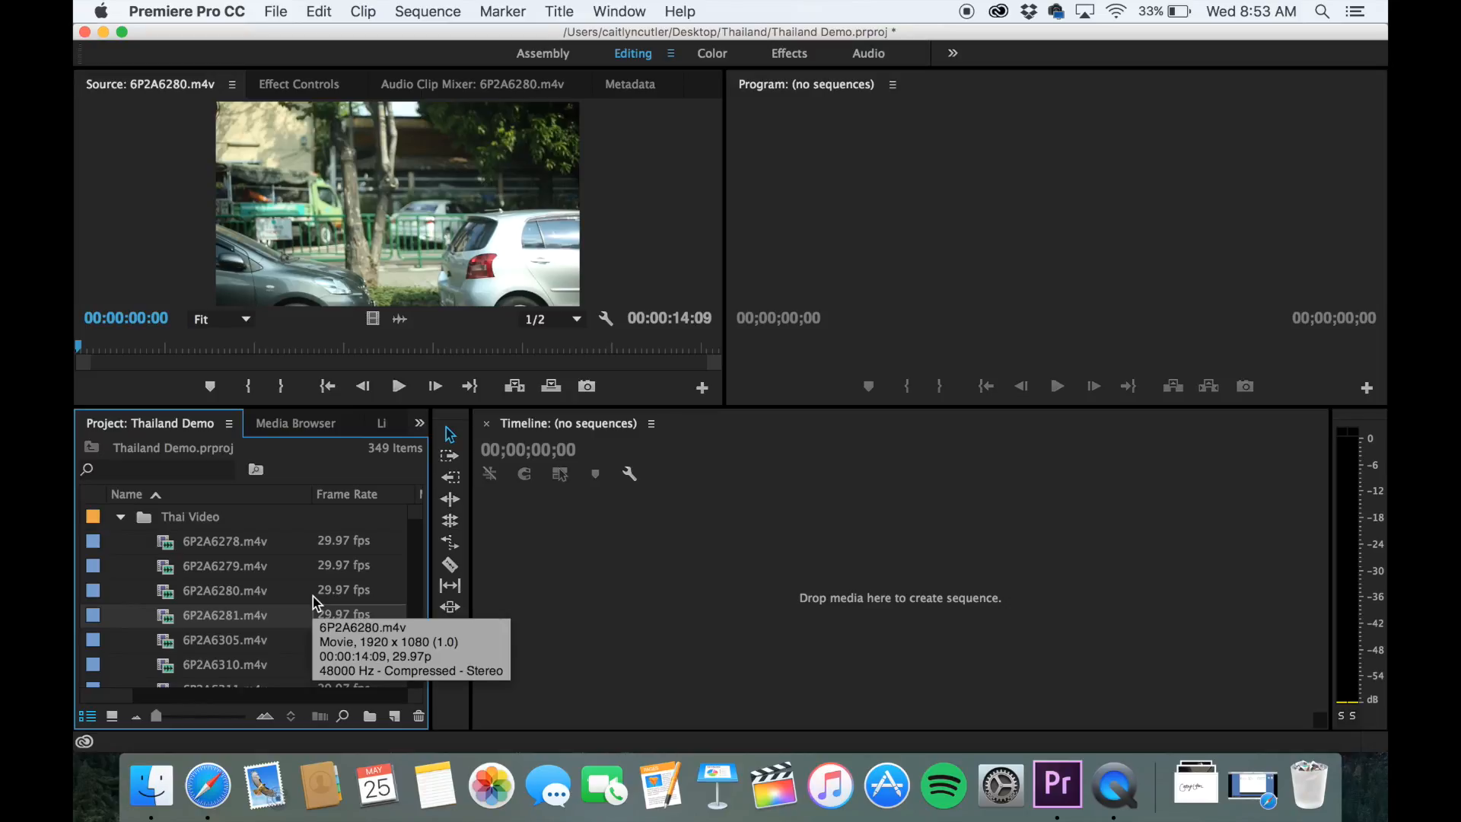
pyautogui.doubleClick(216, 592)
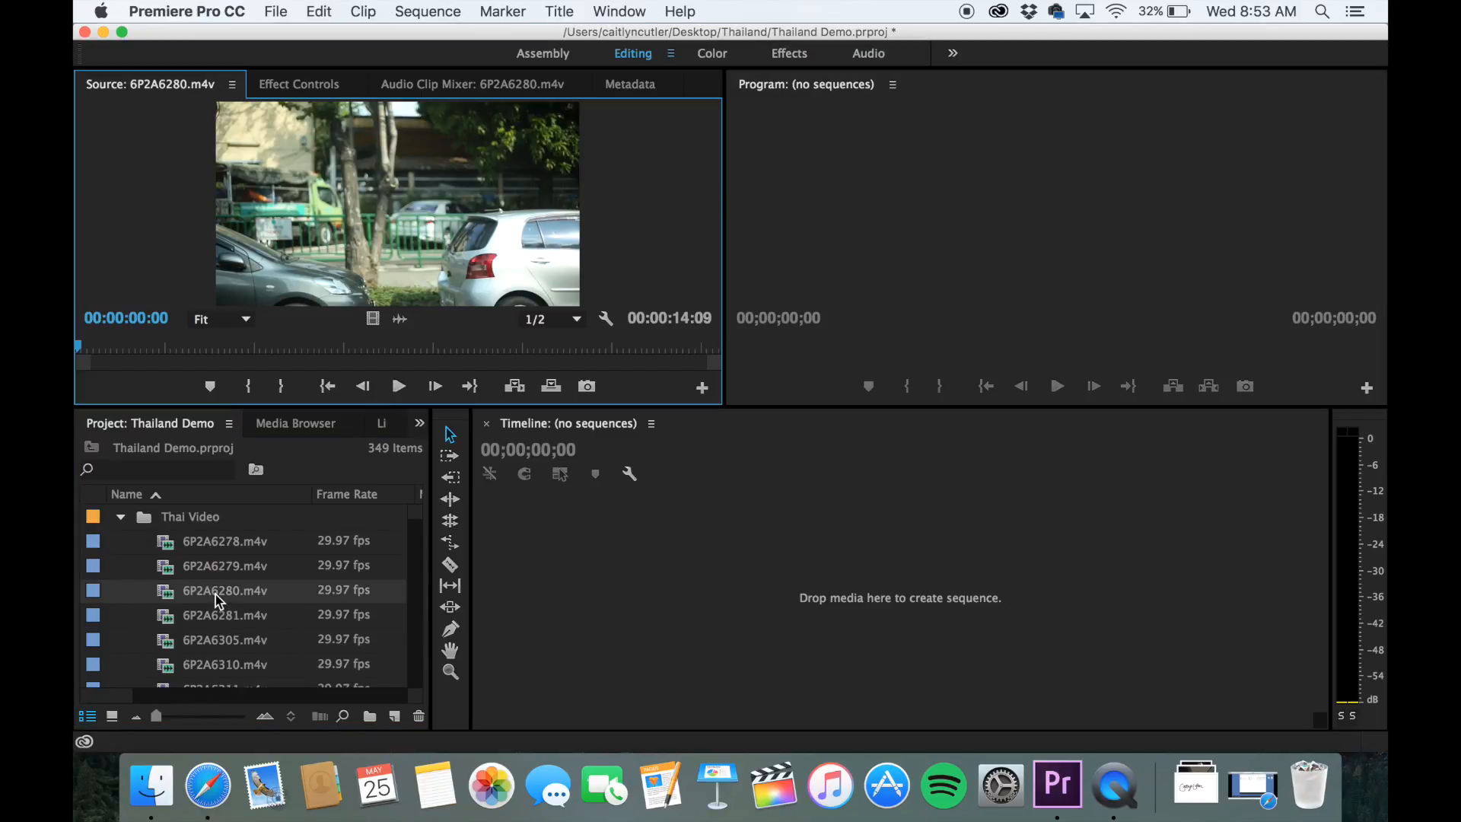
pyautogui.click(398, 386)
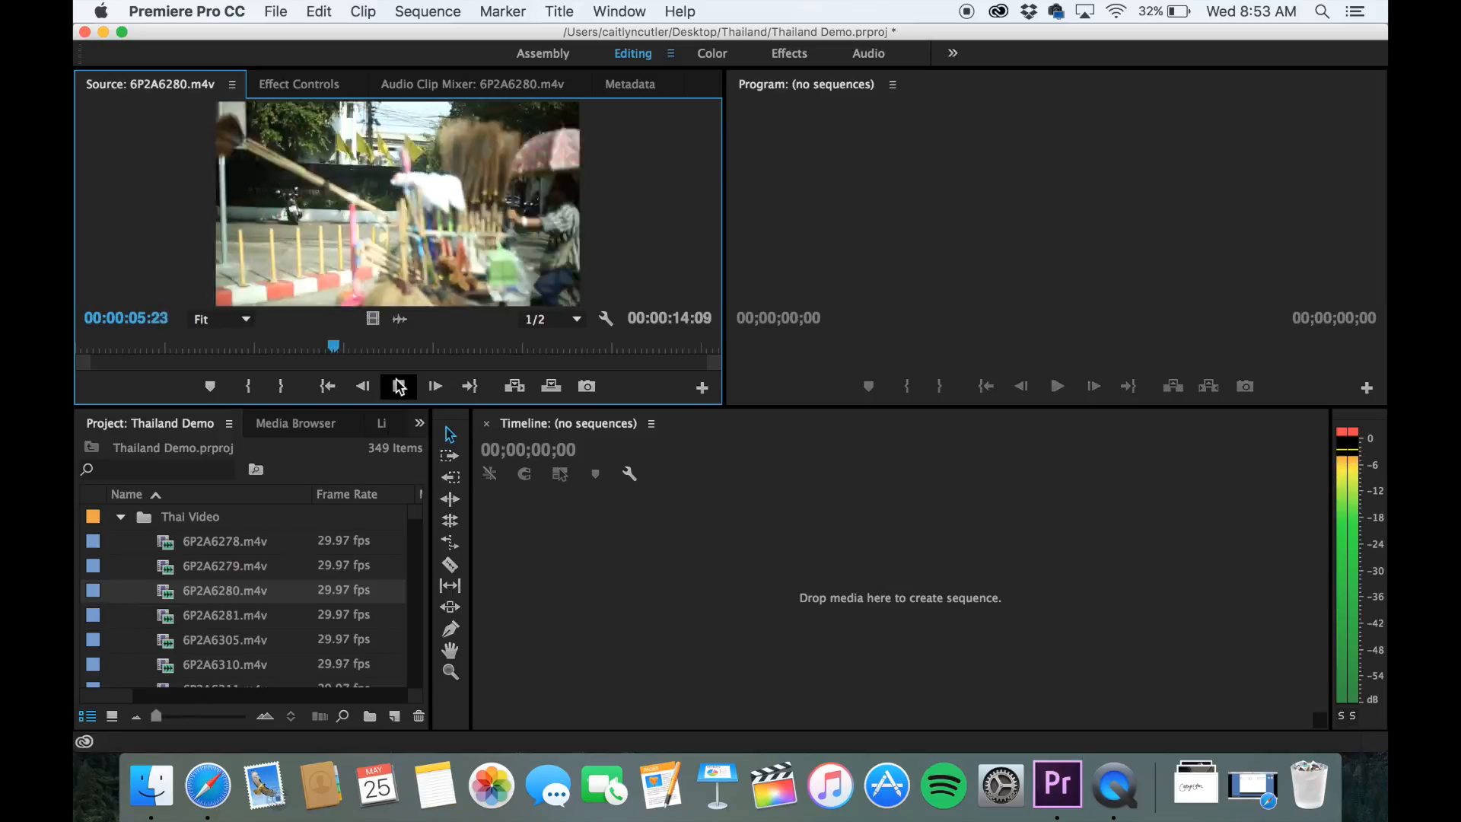
pyautogui.click(398, 386)
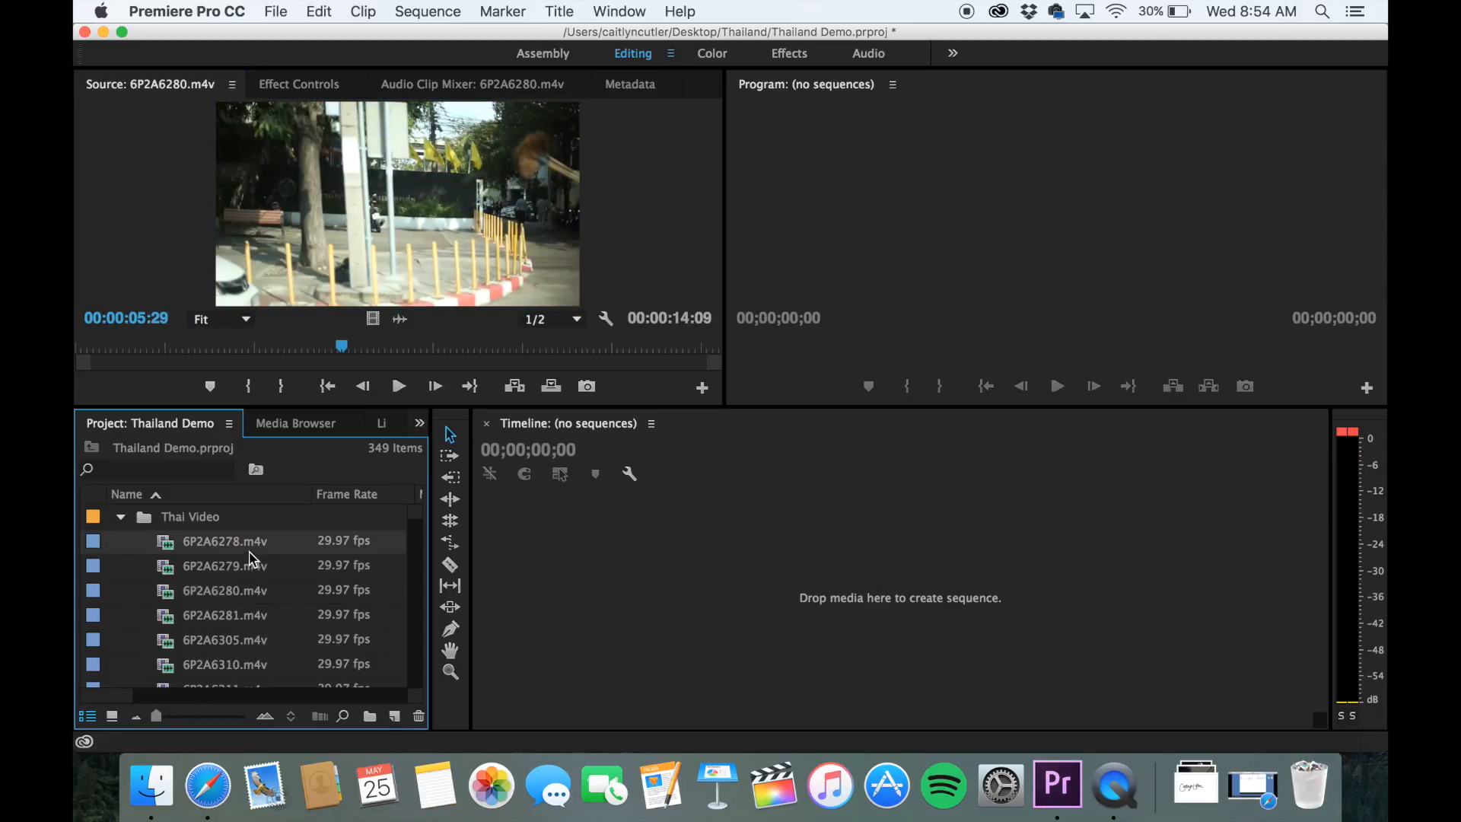
# Step: Set the label colour of clip 6P2A6278.m4v to Caribbean
pyautogui.rightClick(249, 552)
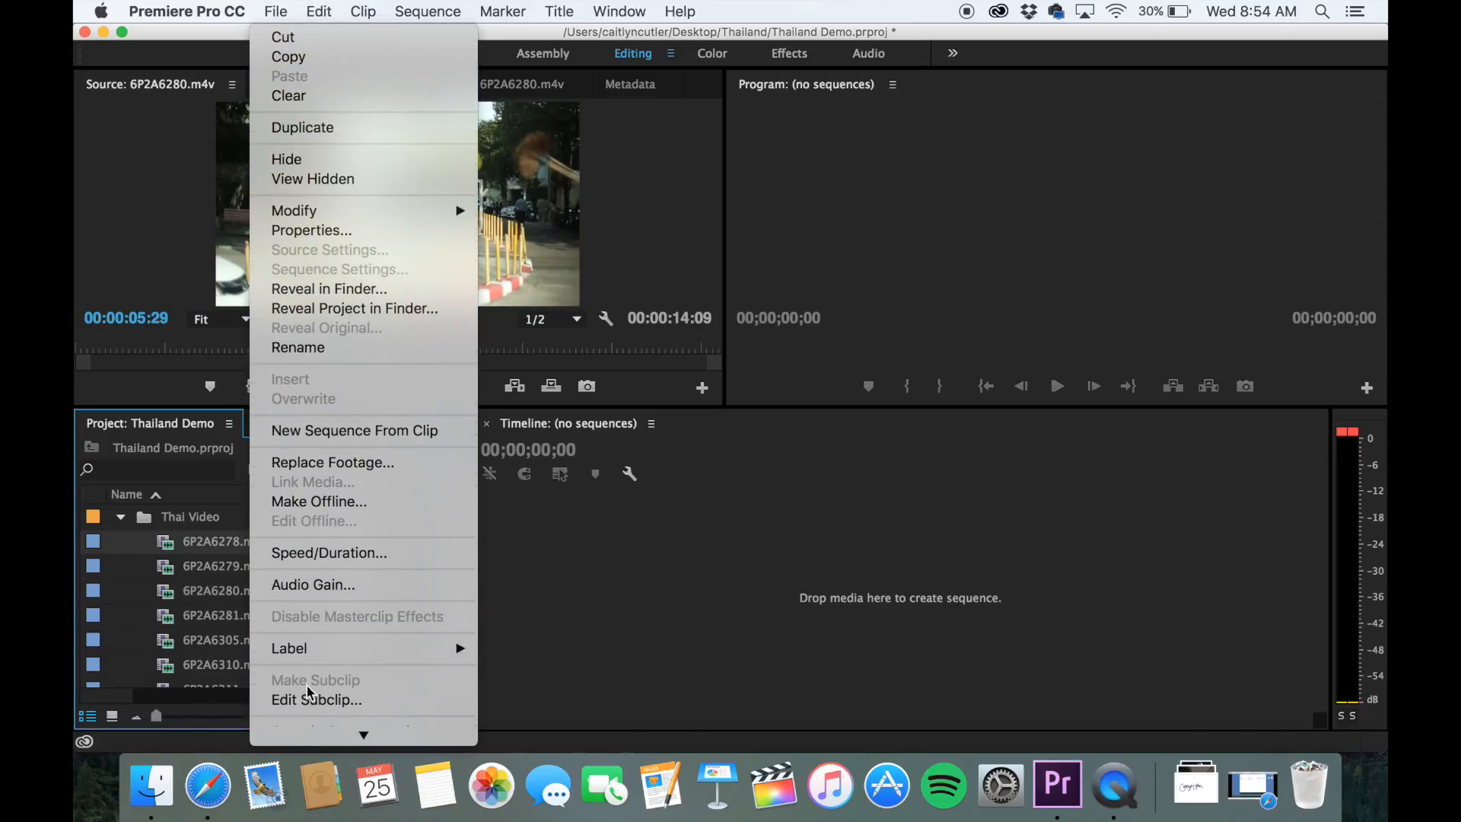
pyautogui.moveTo(449, 650)
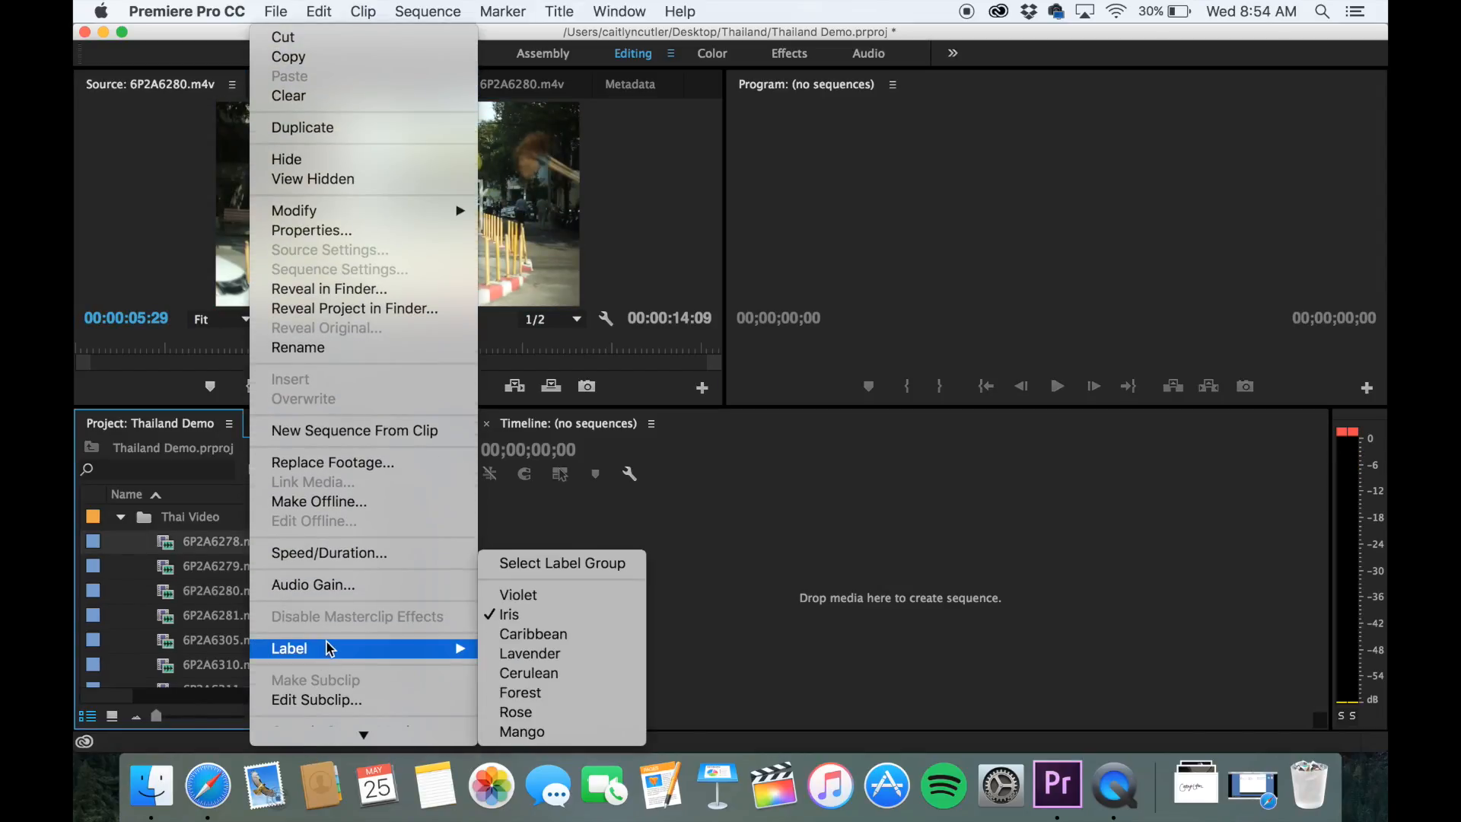
pyautogui.click(564, 636)
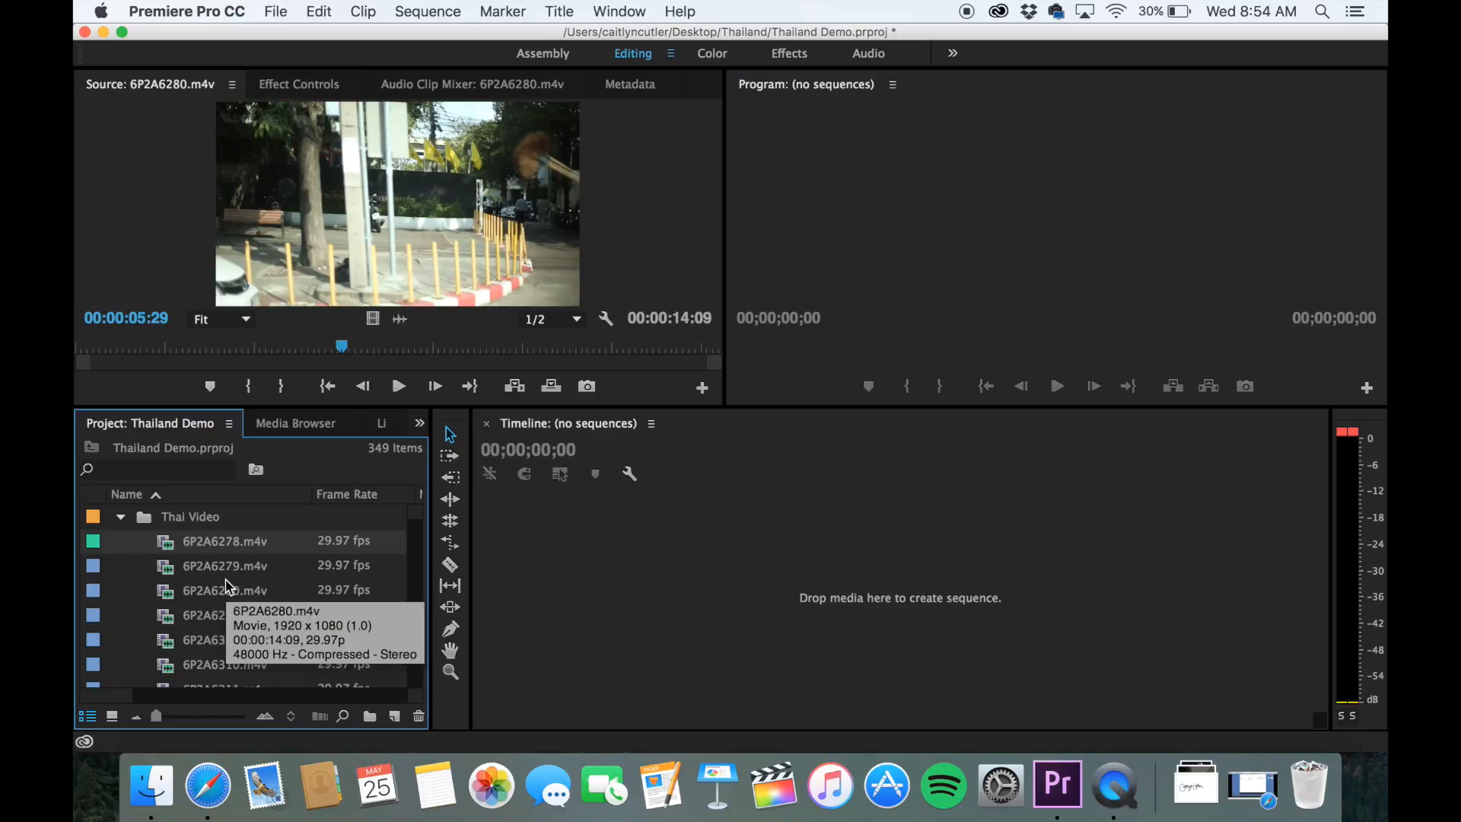
# Step: Set the label colour of clip 6P2A6312.m4v to Forest
pyautogui.scroll(-3, 225, 588)
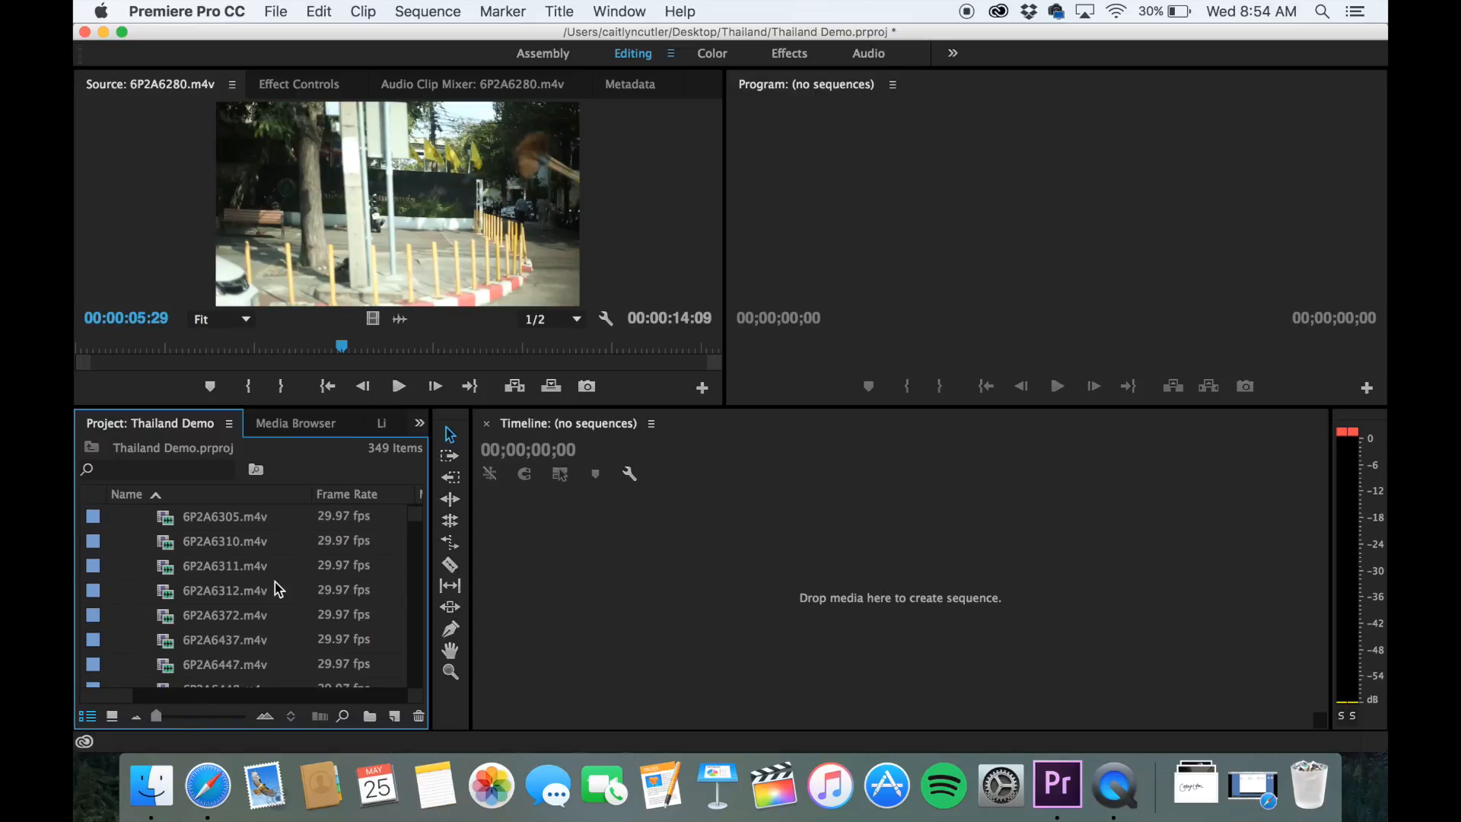
pyautogui.rightClick(220, 590)
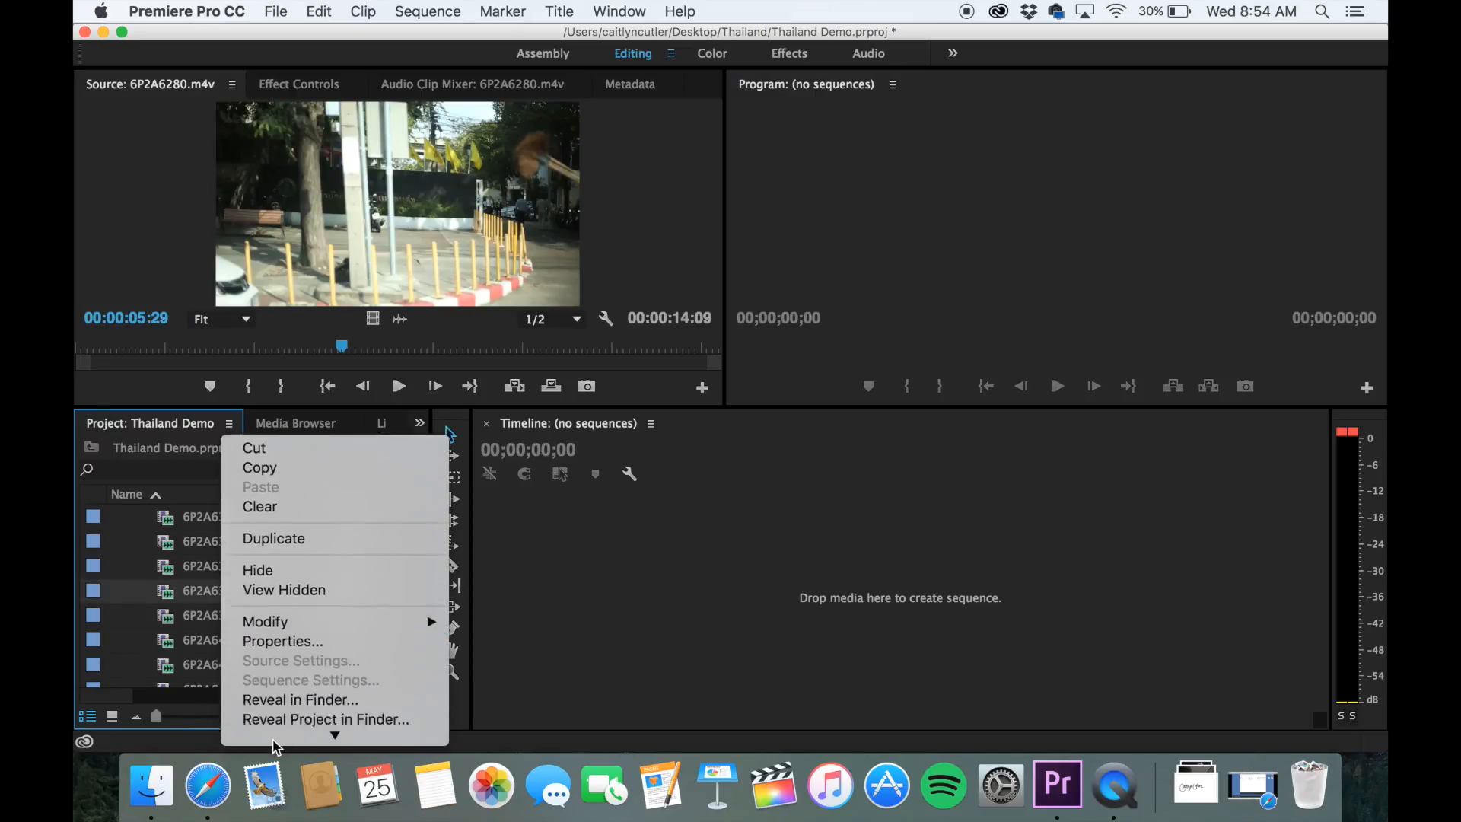
pyautogui.moveTo(339, 522)
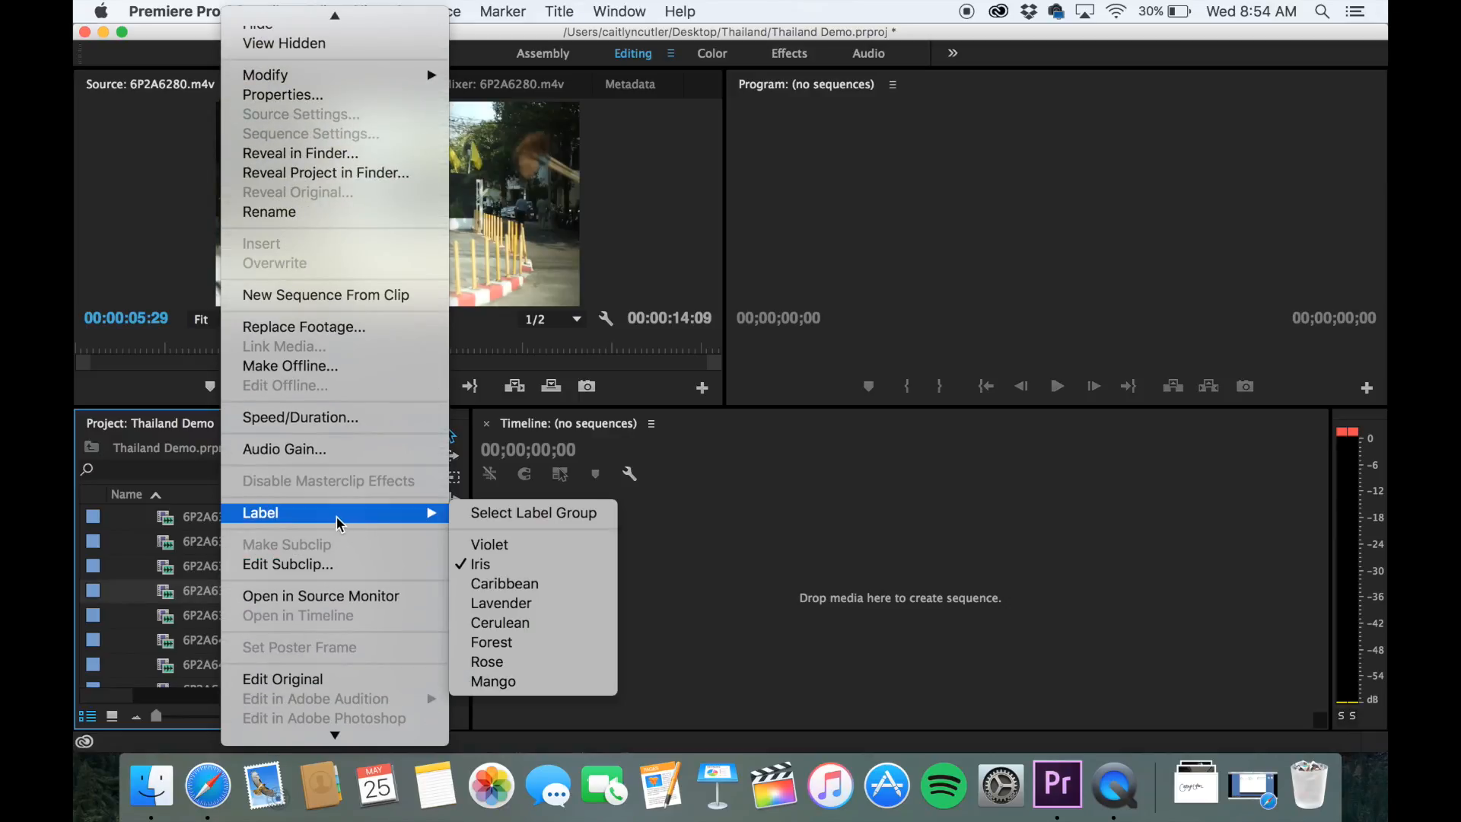
pyautogui.click(492, 643)
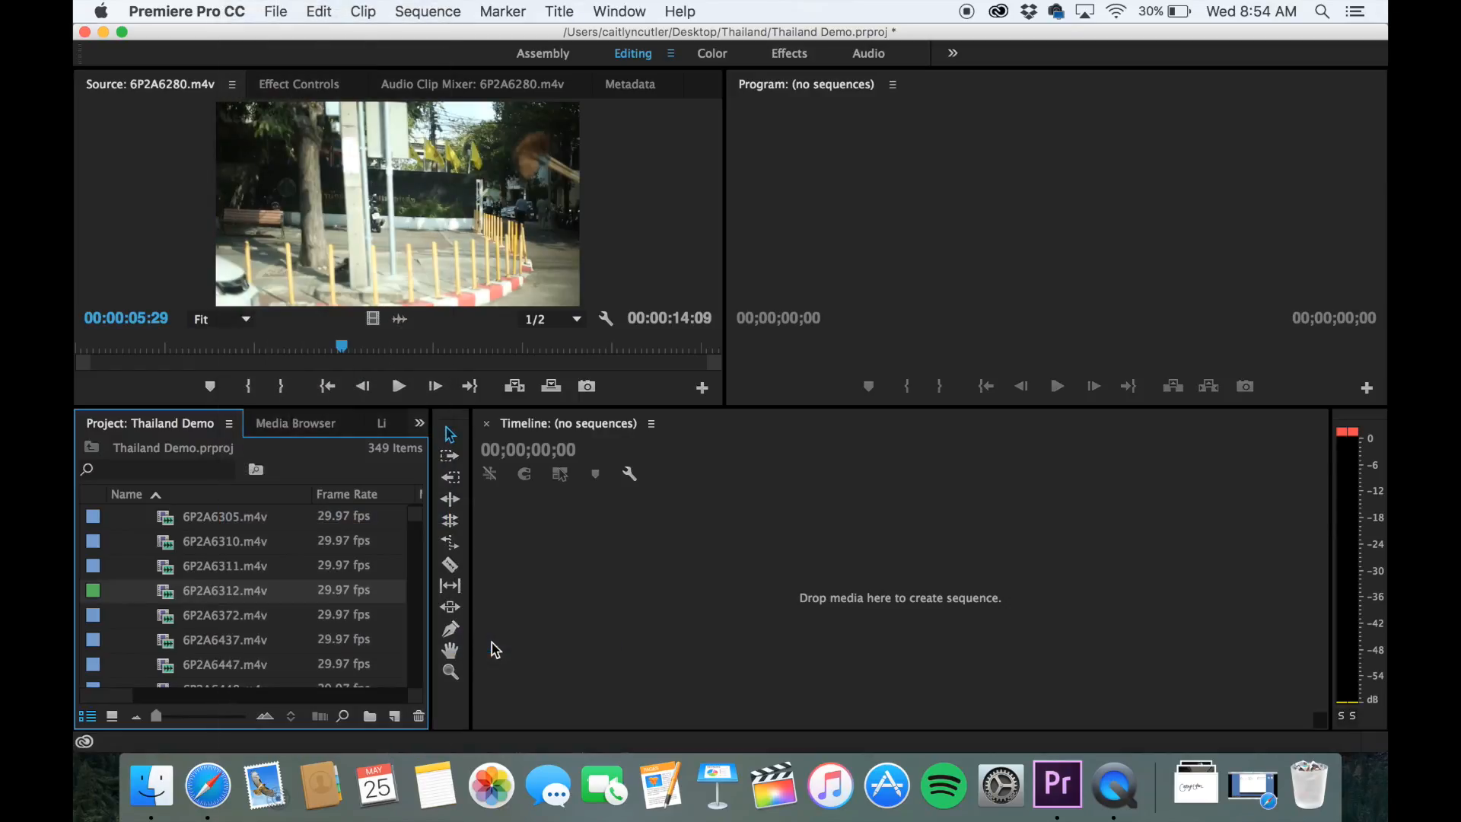
# Step: Load clip 6P2A6534.m4v from the Thai Video bin in the Source Monitor
pyautogui.scroll(3, 228, 598)
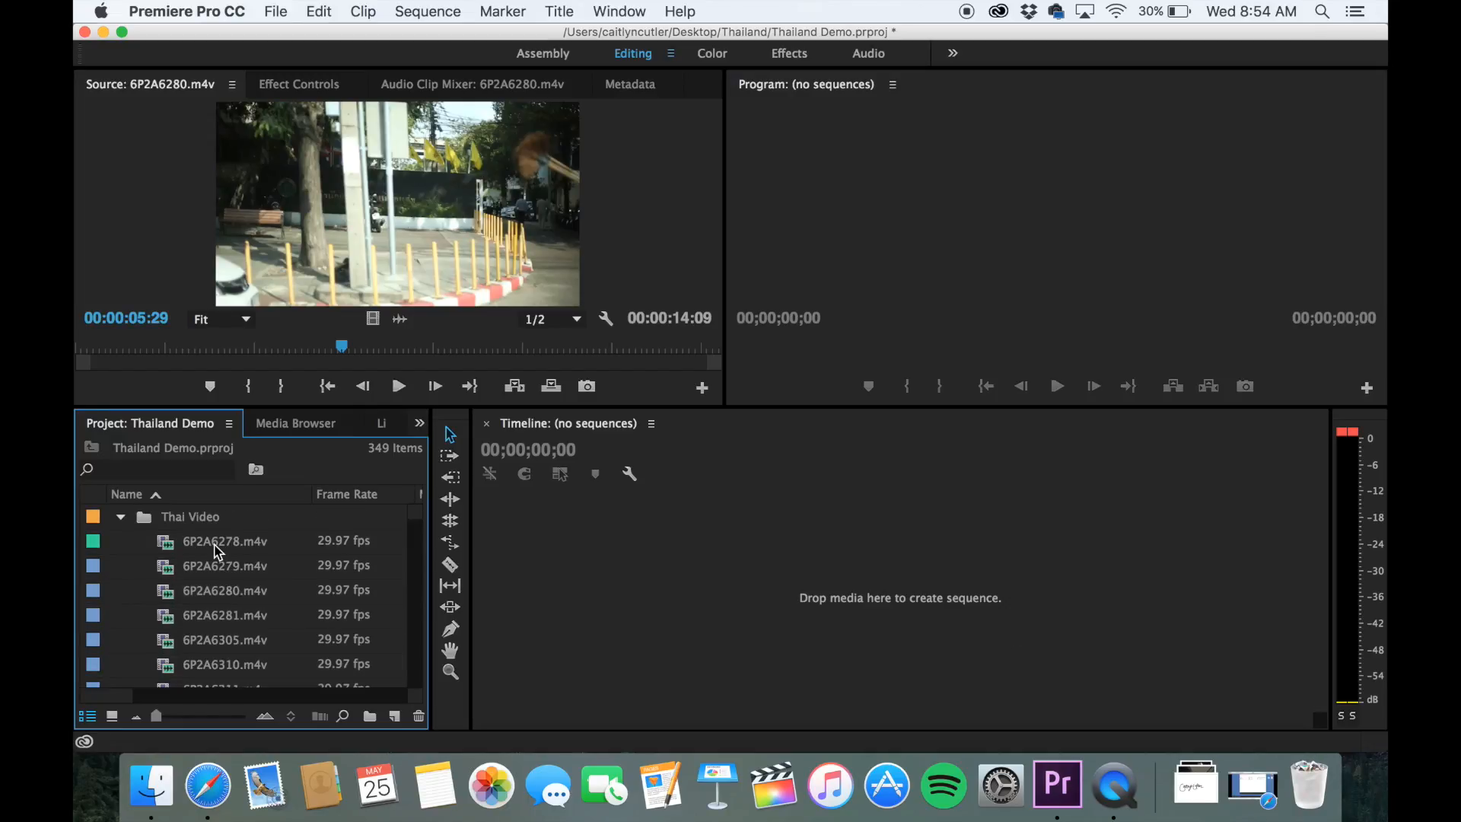
pyautogui.click(203, 540)
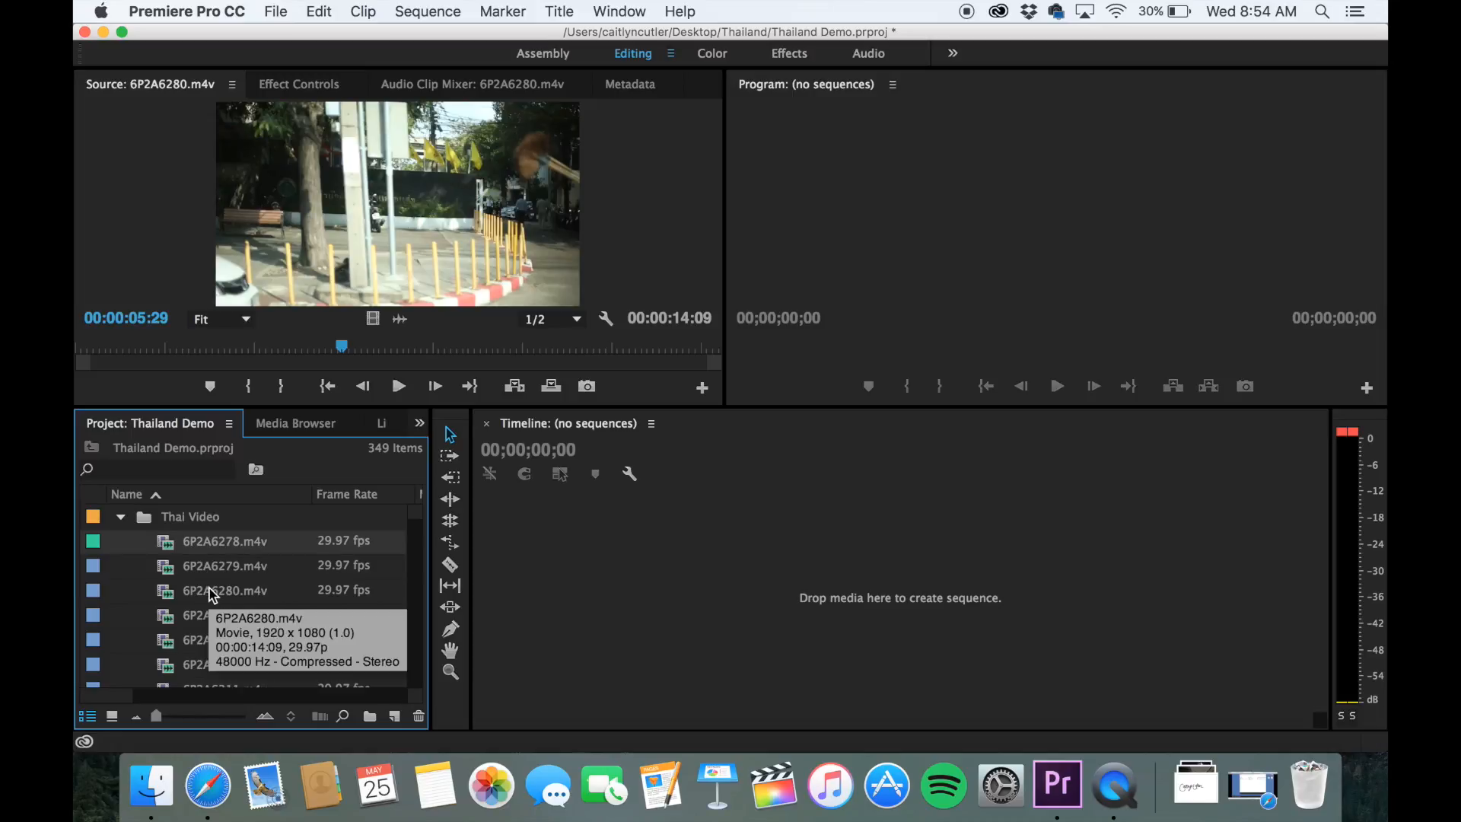
pyautogui.scroll(-10, 212, 594)
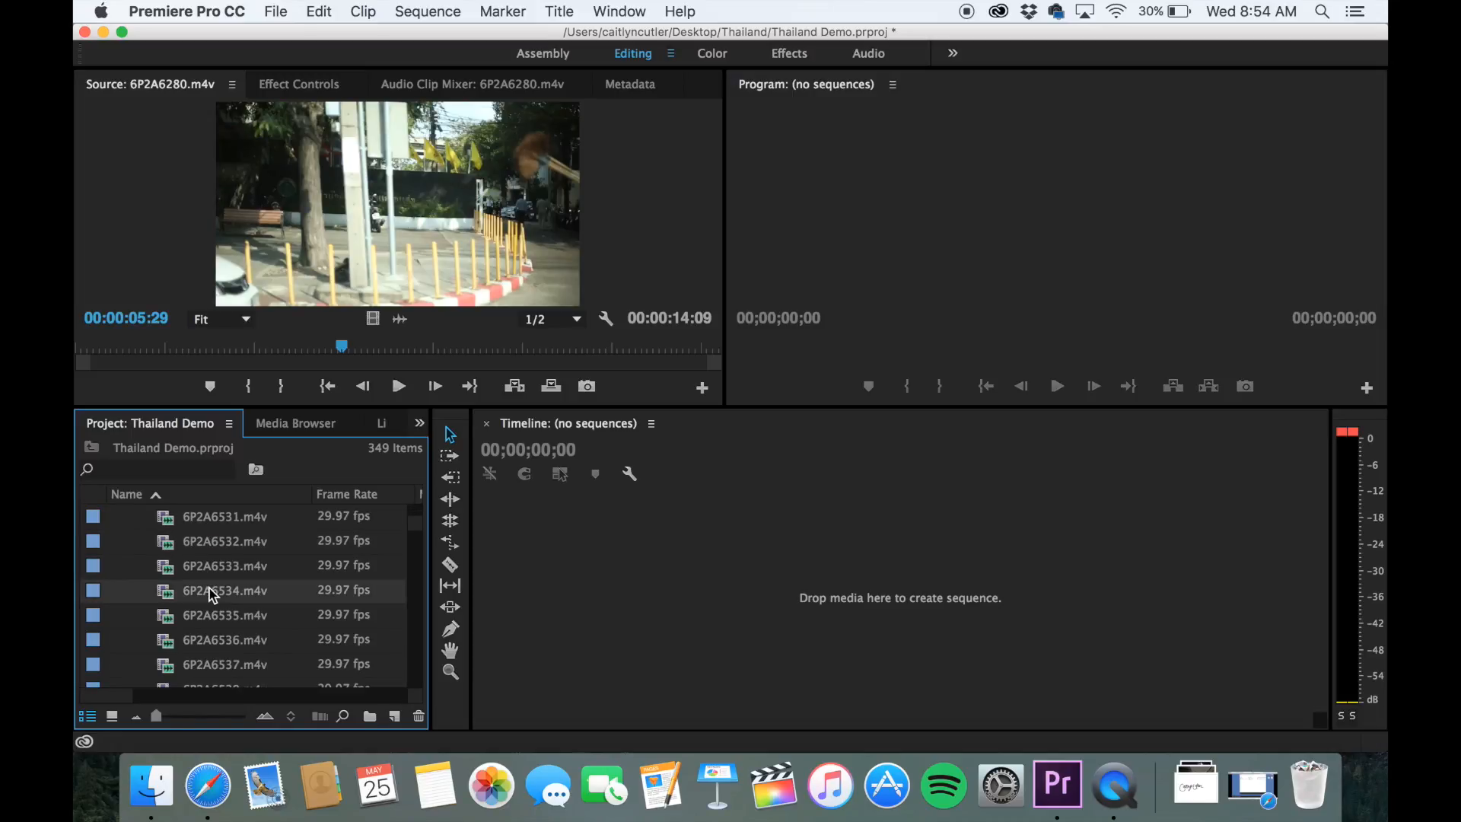
pyautogui.click(199, 588)
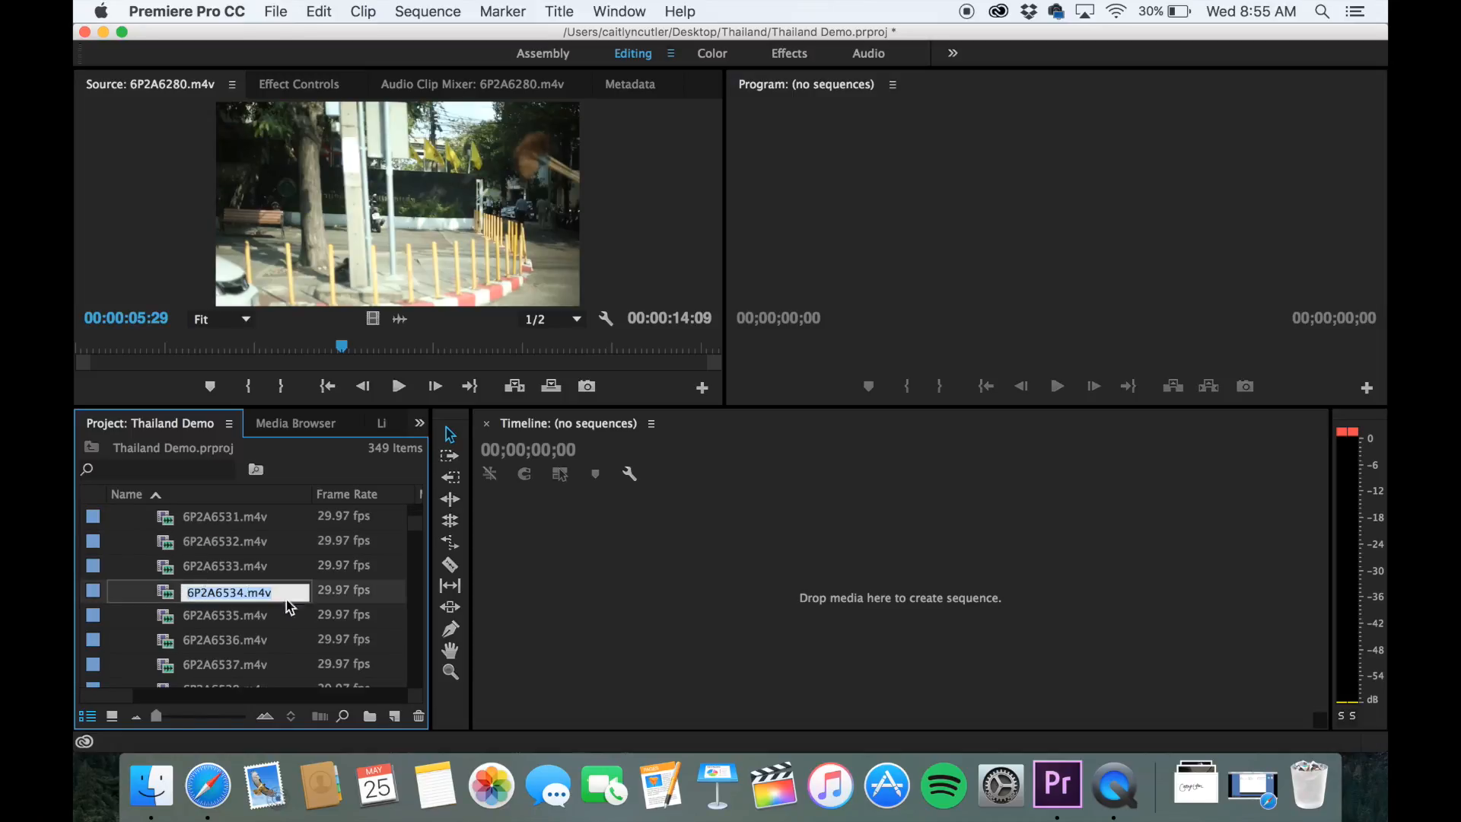
pyautogui.click(346, 593)
pyautogui.click(306, 599)
pyautogui.doubleClick(324, 599)
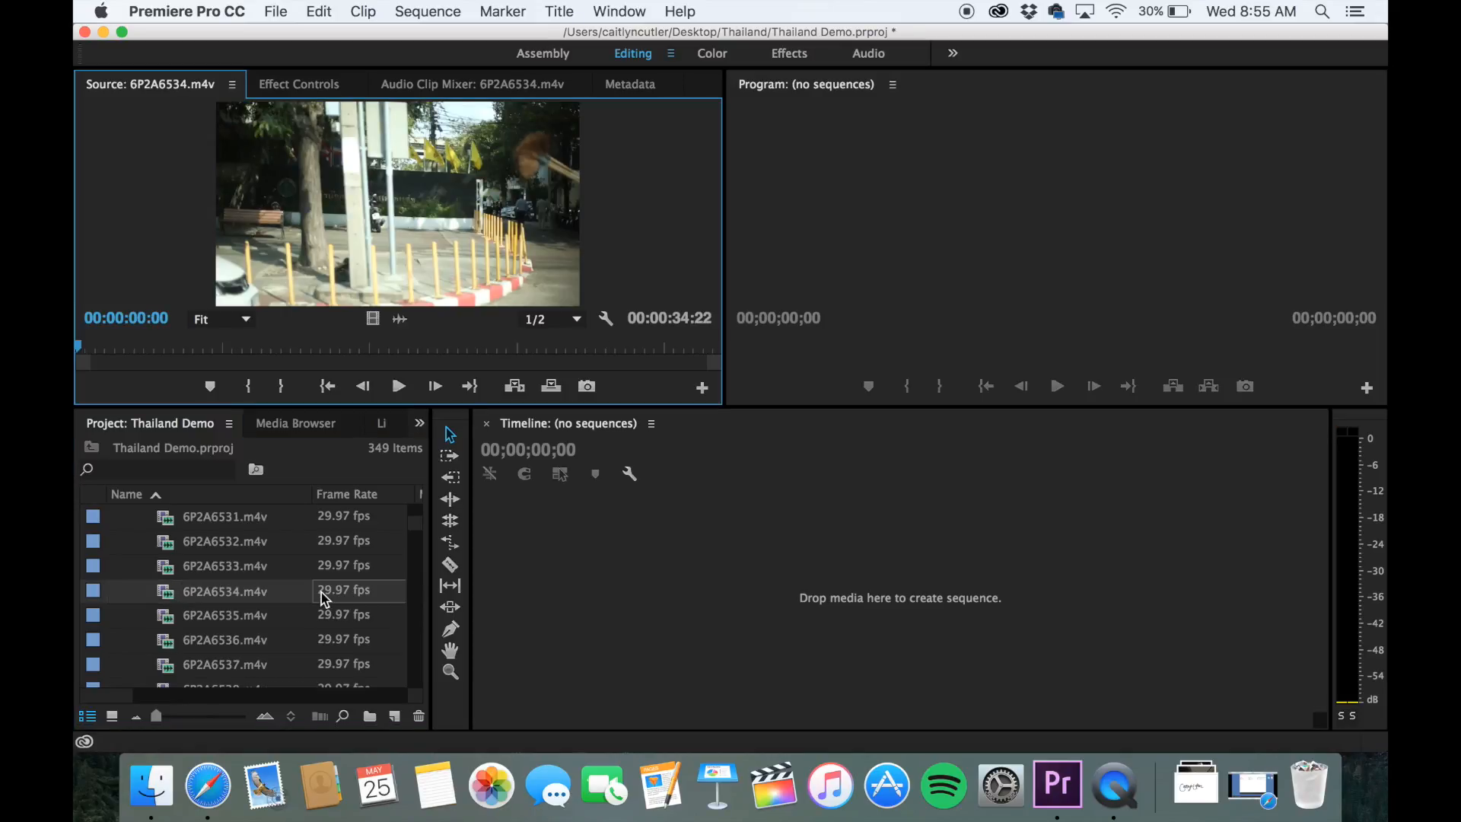
# Step: Preview clip 6P2A6533.m4v in the Source Monitor and select clip 6P2A6530.m4v in the bin
pyautogui.click(240, 569)
pyautogui.doubleClick(241, 569)
pyautogui.scroll(2, 274, 582)
pyautogui.click(239, 593)
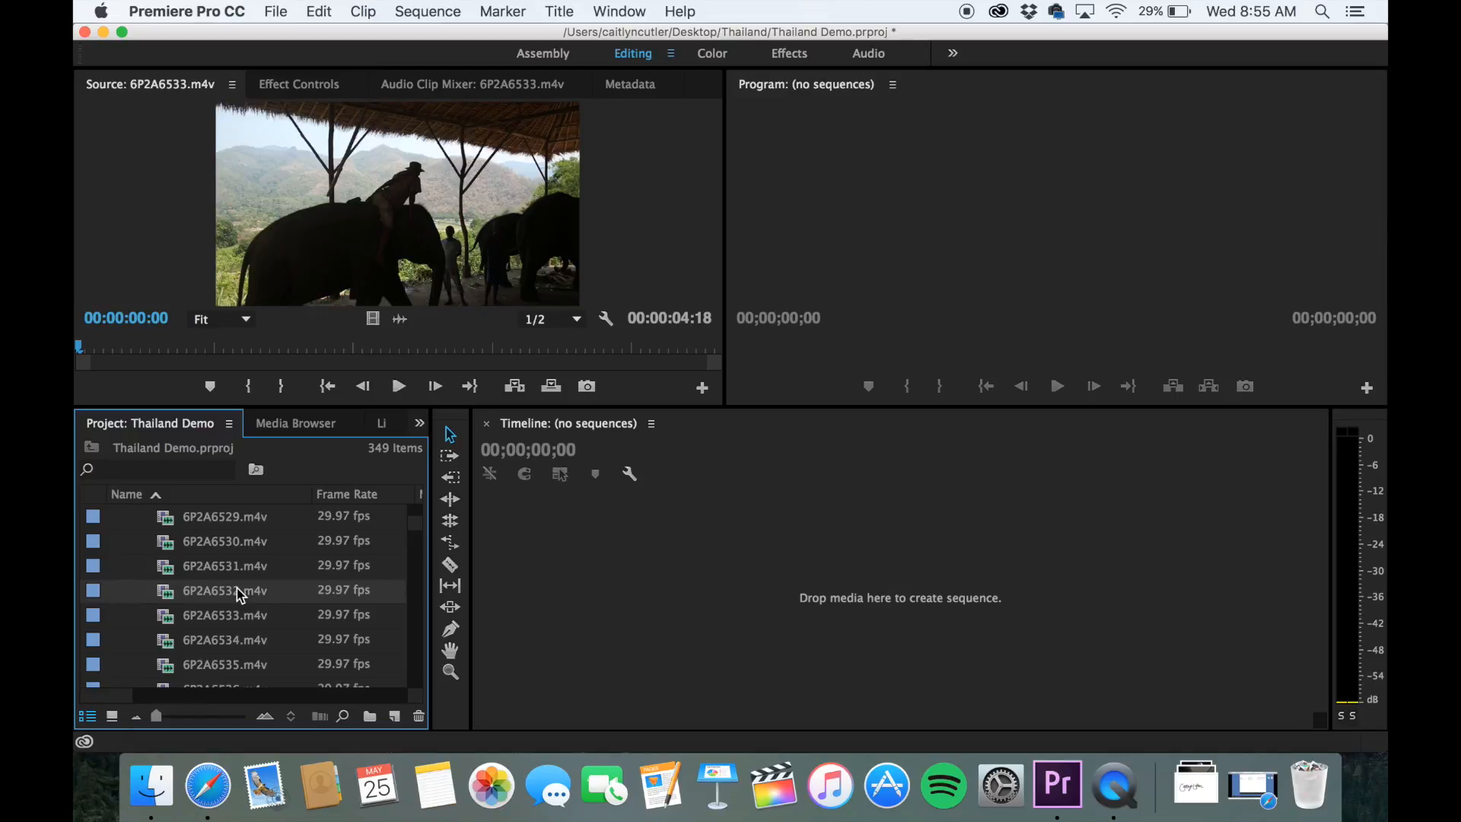
pyautogui.click(236, 576)
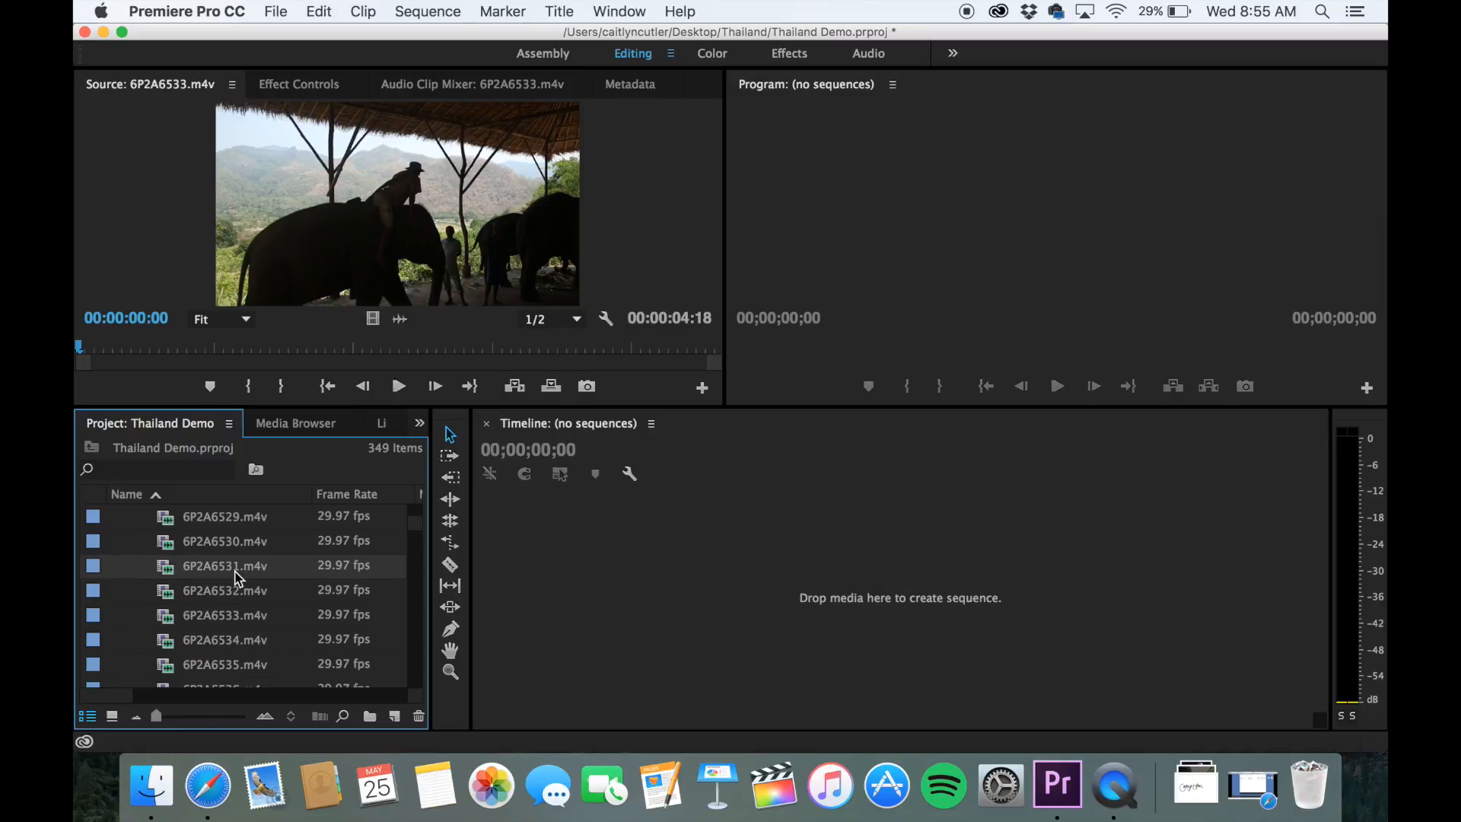
pyautogui.click(227, 546)
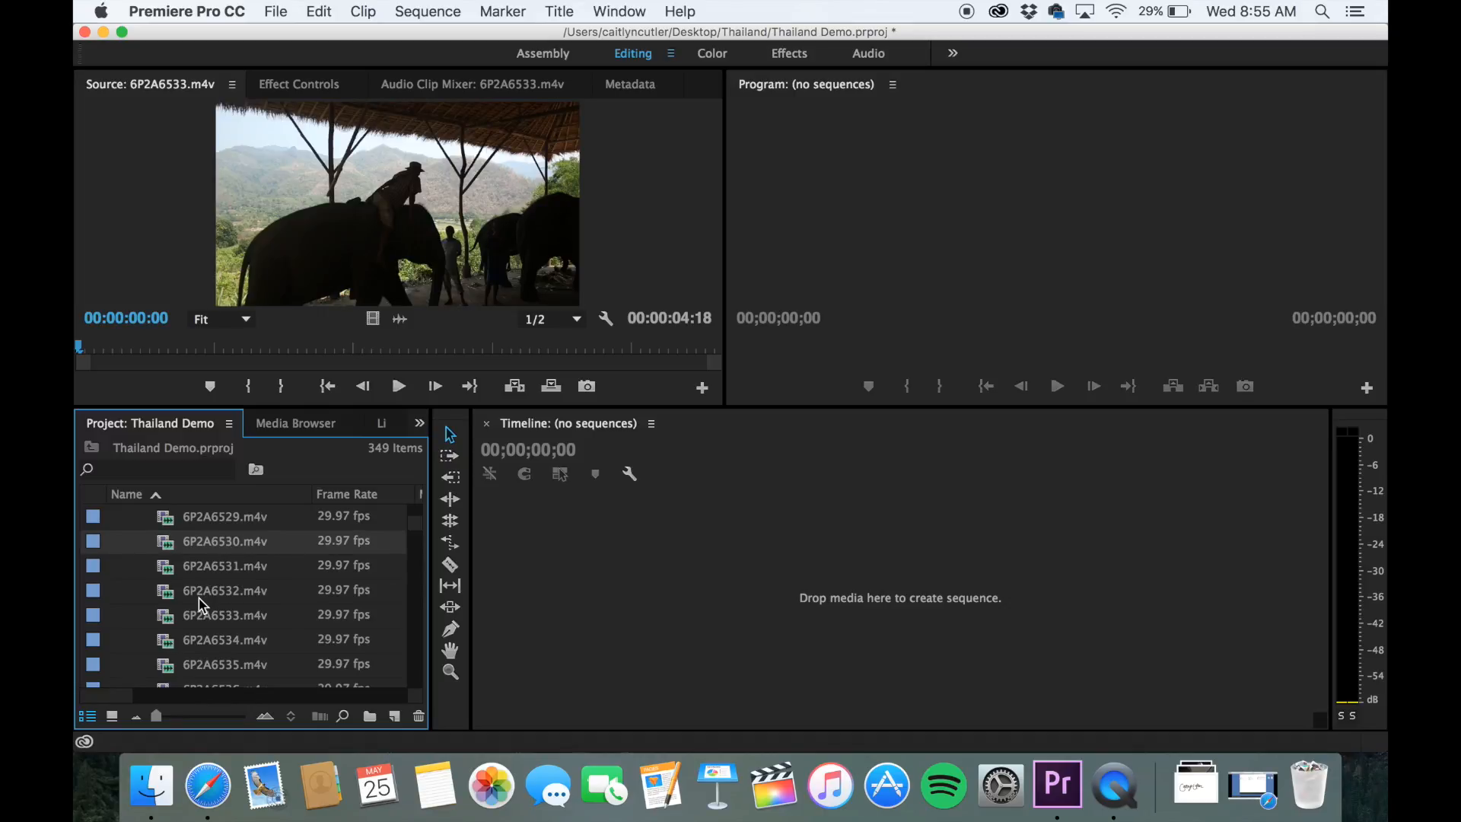
# Step: Preview clip 6P2A6529.m4v and clip 6P2A6528.m4v in the Source Monitor
pyautogui.scroll(4, 220, 605)
pyautogui.doubleClick(233, 607)
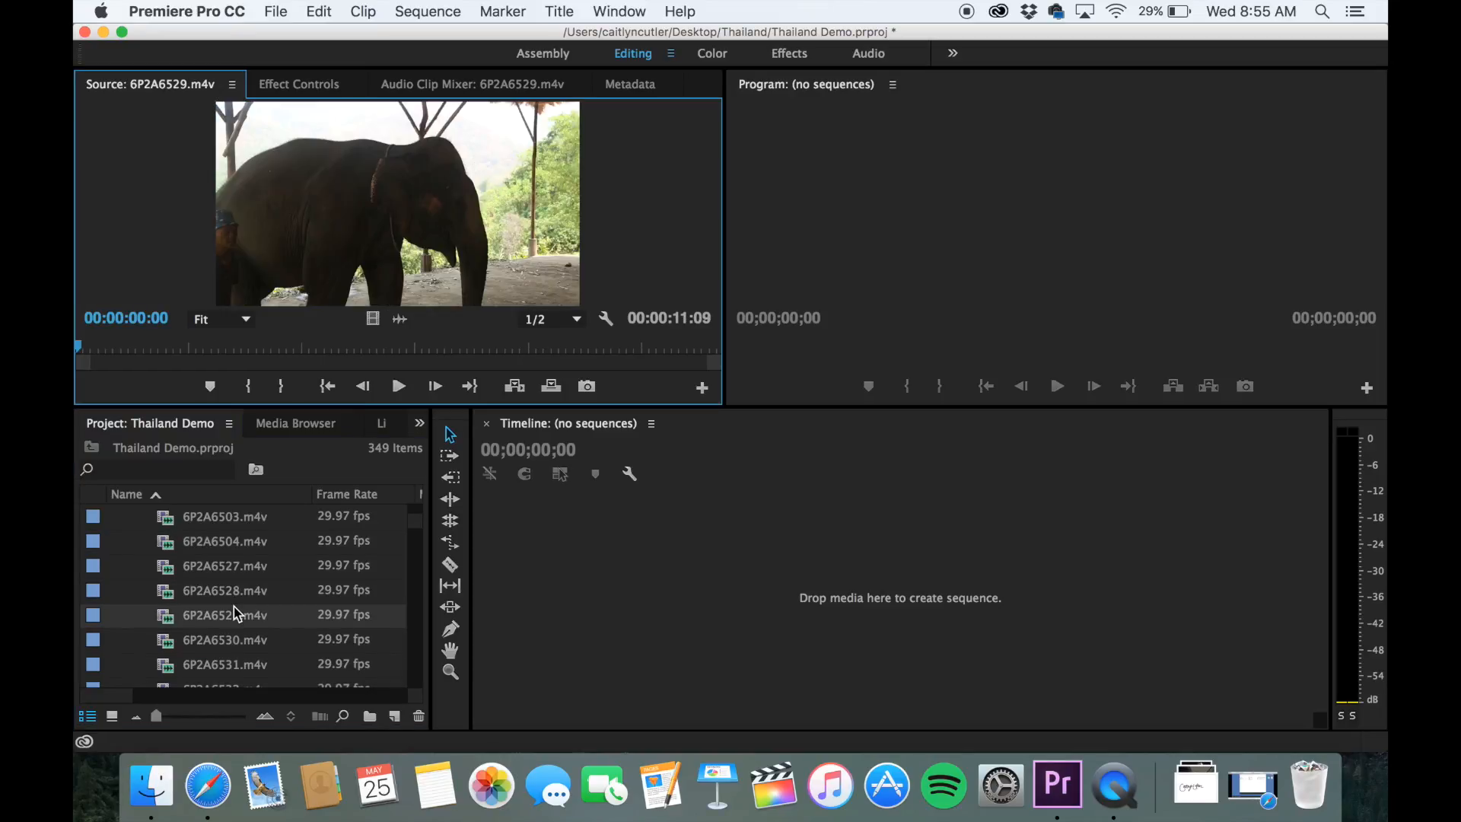
pyautogui.doubleClick(234, 590)
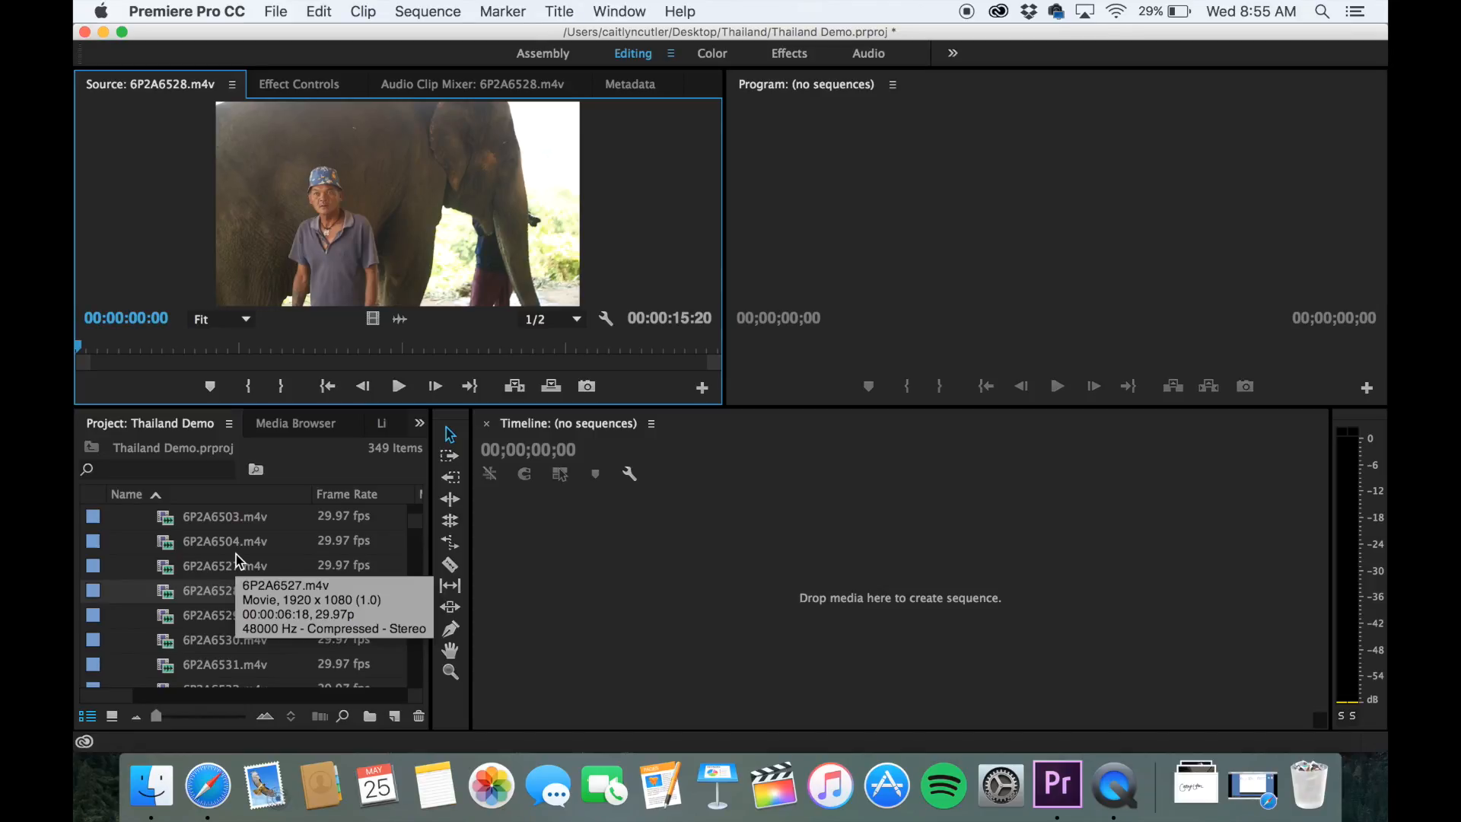
# Step: Preview clips 6P2A6527.m4v, 6P2A6504.m4v and 6P2A6503.m4v in the Source Monitor
pyautogui.doubleClick(223, 566)
pyautogui.scroll(1, 223, 570)
pyautogui.doubleClick(226, 566)
pyautogui.doubleClick(233, 542)
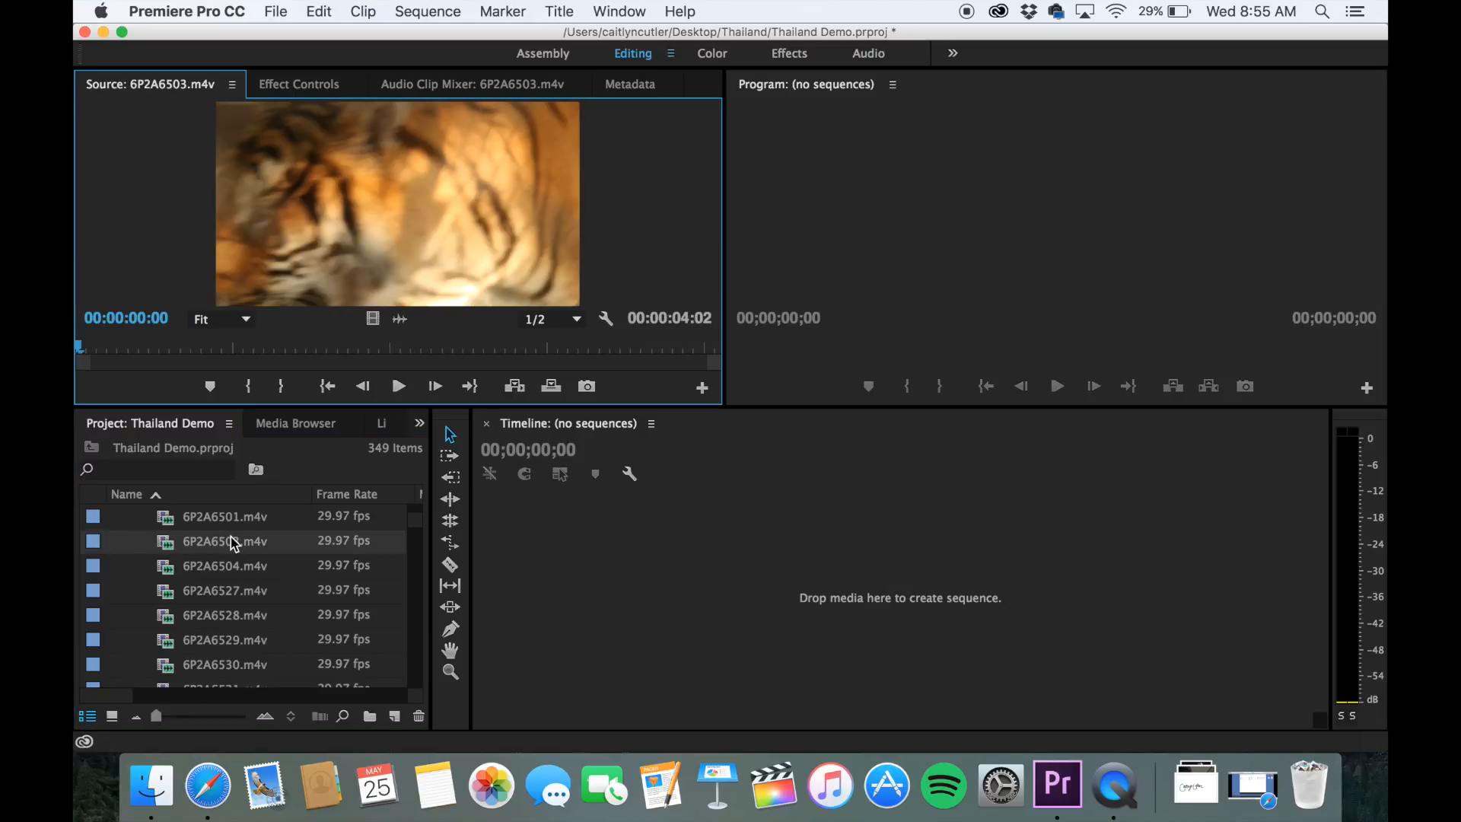
# Step: Load clip 6P2A6501.m4v in the Source Monitor, play it through and return its playhead to the start
pyautogui.scroll(3, 233, 541)
pyautogui.doubleClick(220, 594)
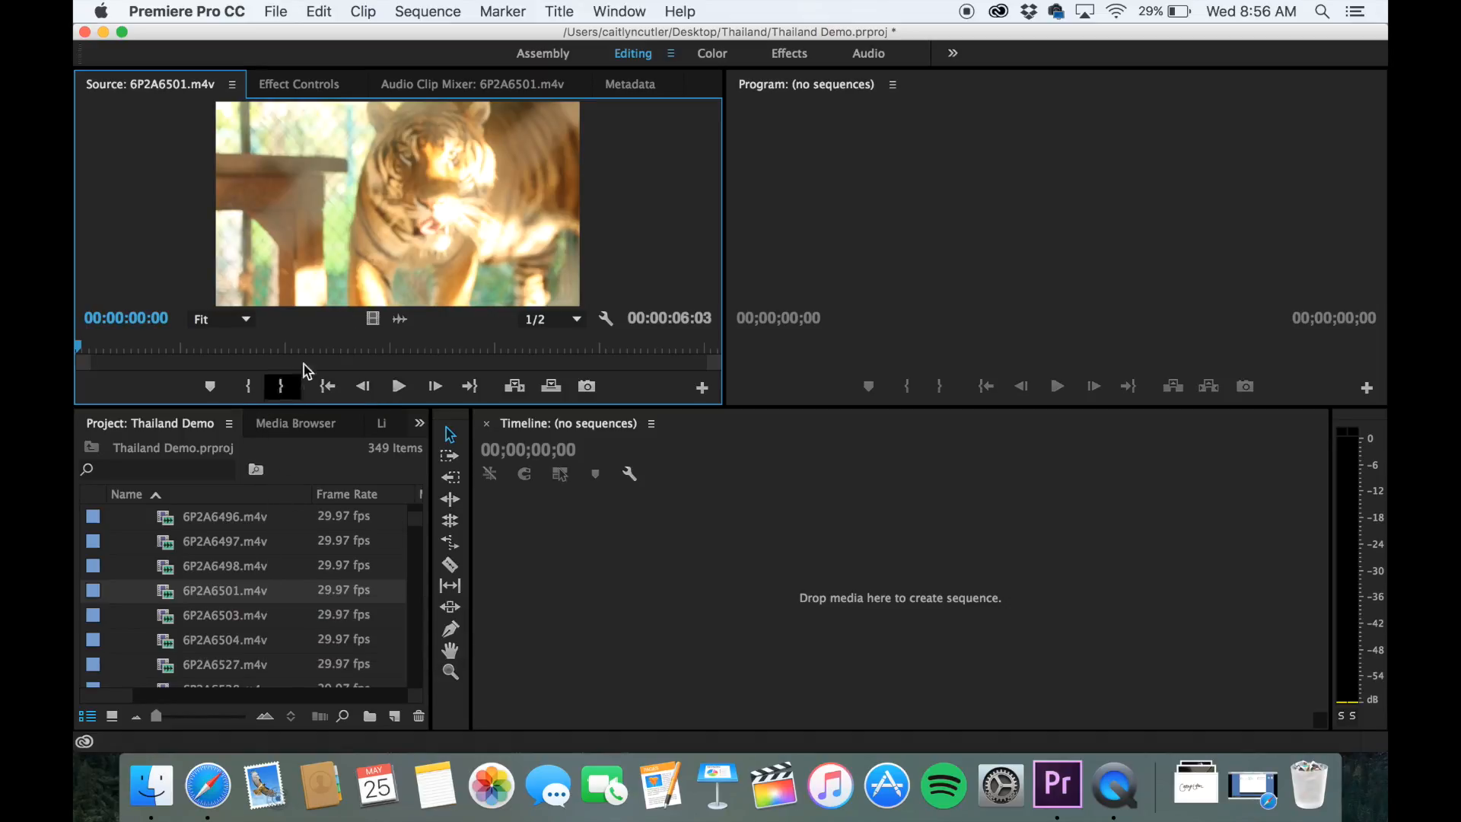
pyautogui.click(400, 387)
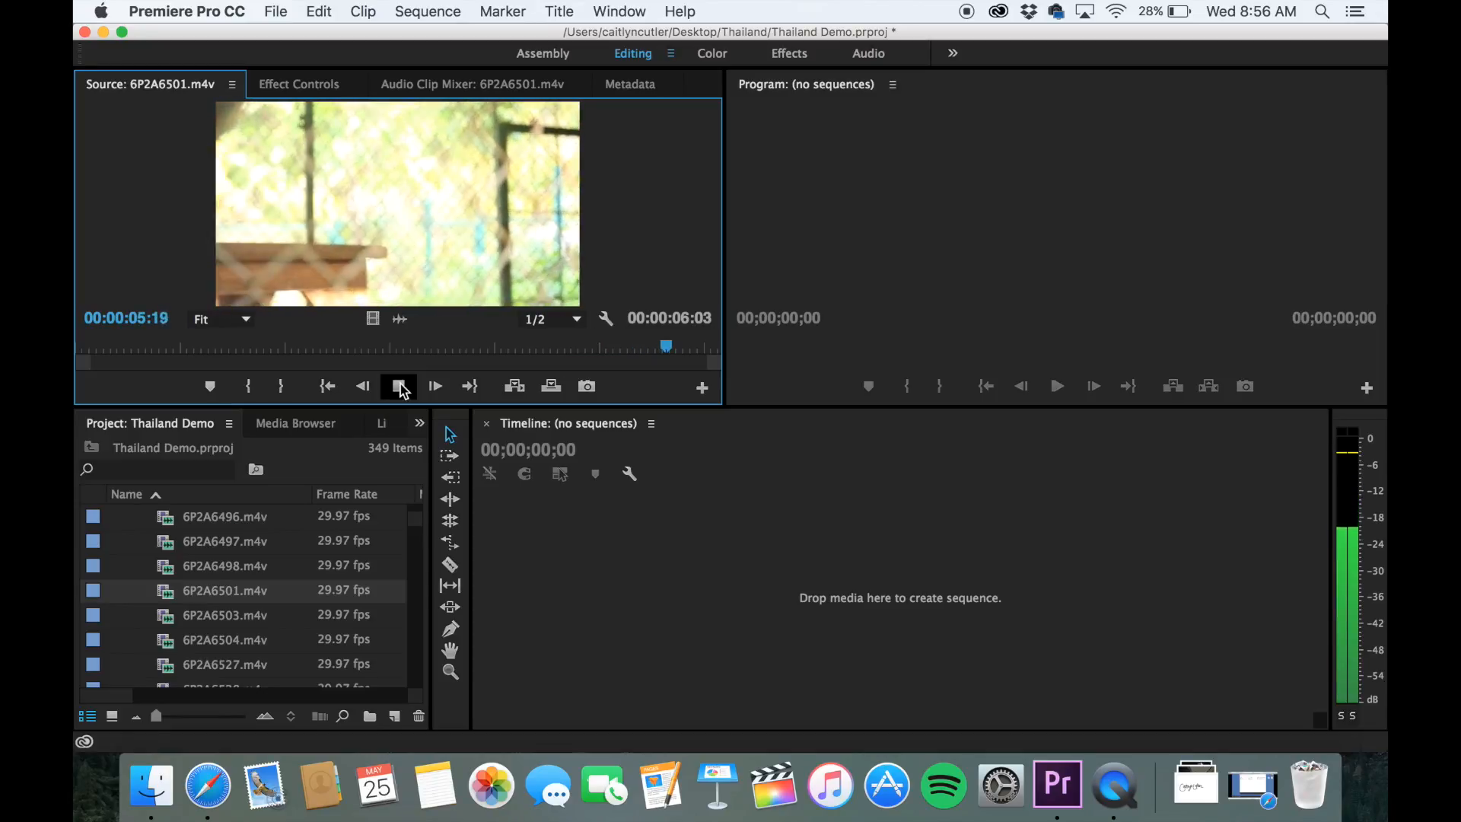
pyautogui.click(268, 350)
pyautogui.moveTo(262, 350); pyautogui.dragTo(76, 350)
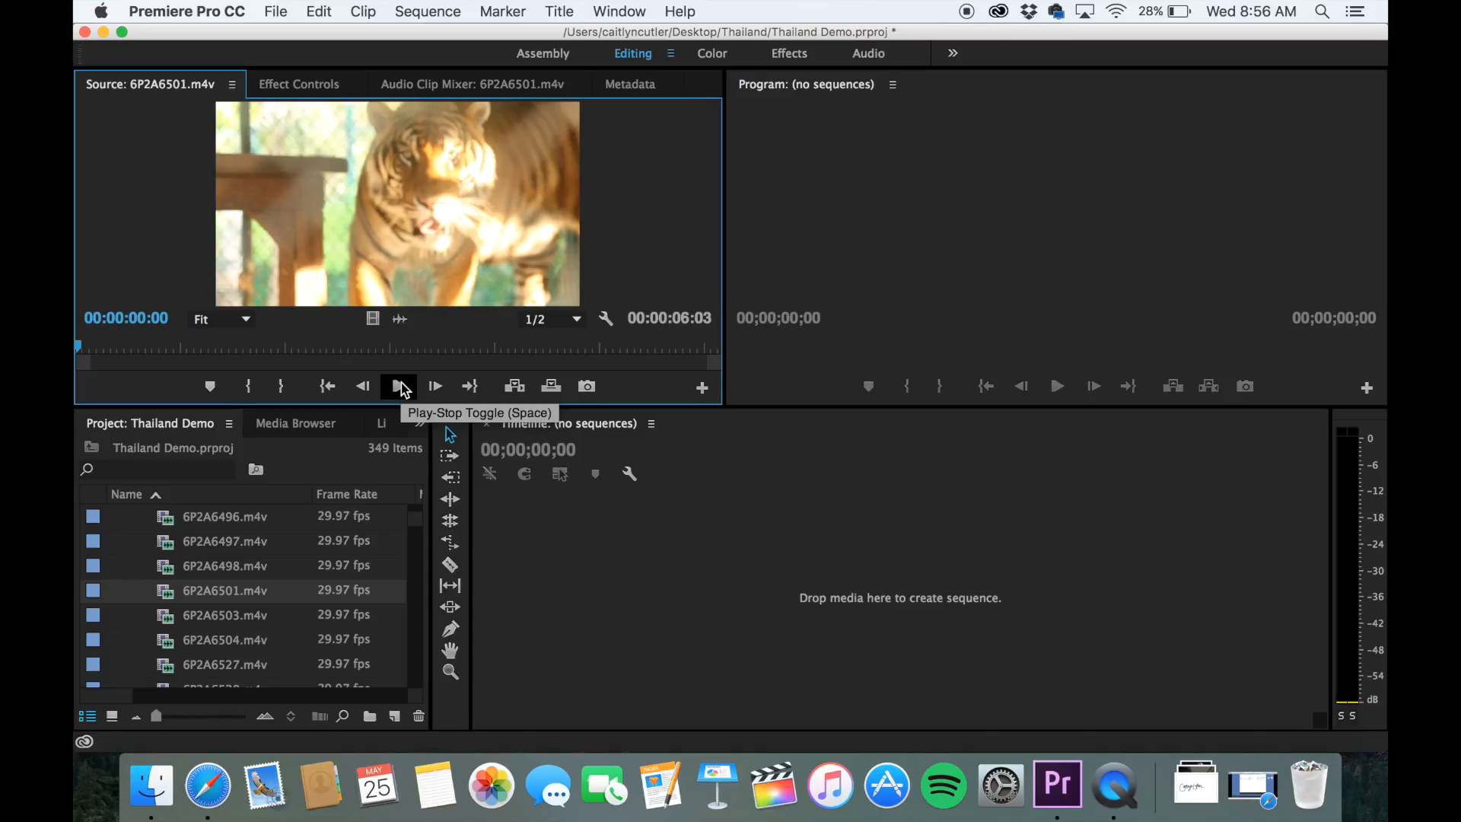
# Step: Mark an In point at 00:00:00:12 on clip 6P2A6501.m4v in the Source Monitor
pyautogui.click(399, 386)
pyautogui.moveTo(194, 347); pyautogui.dragTo(118, 347)
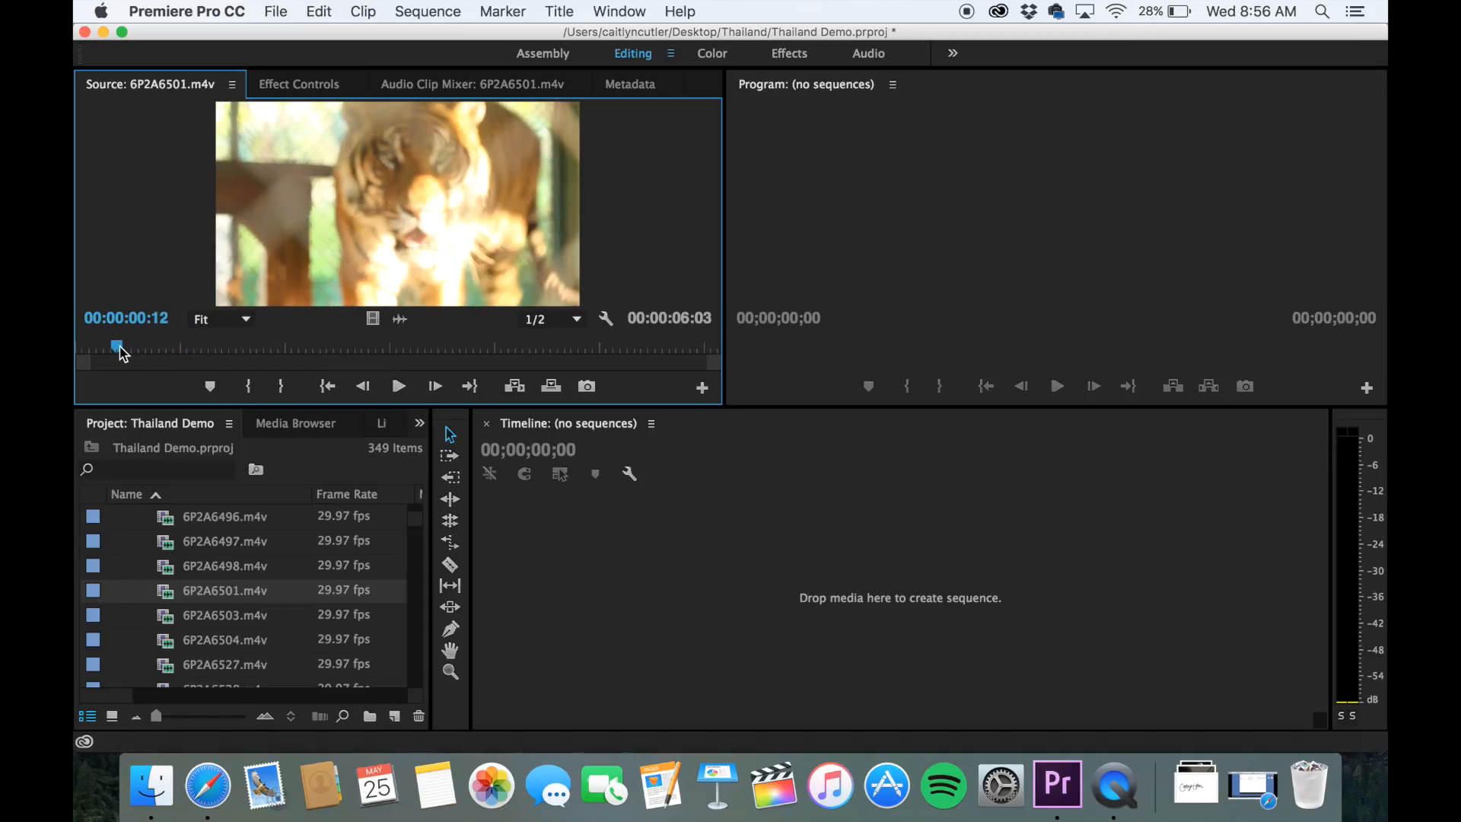
pyautogui.click(249, 388)
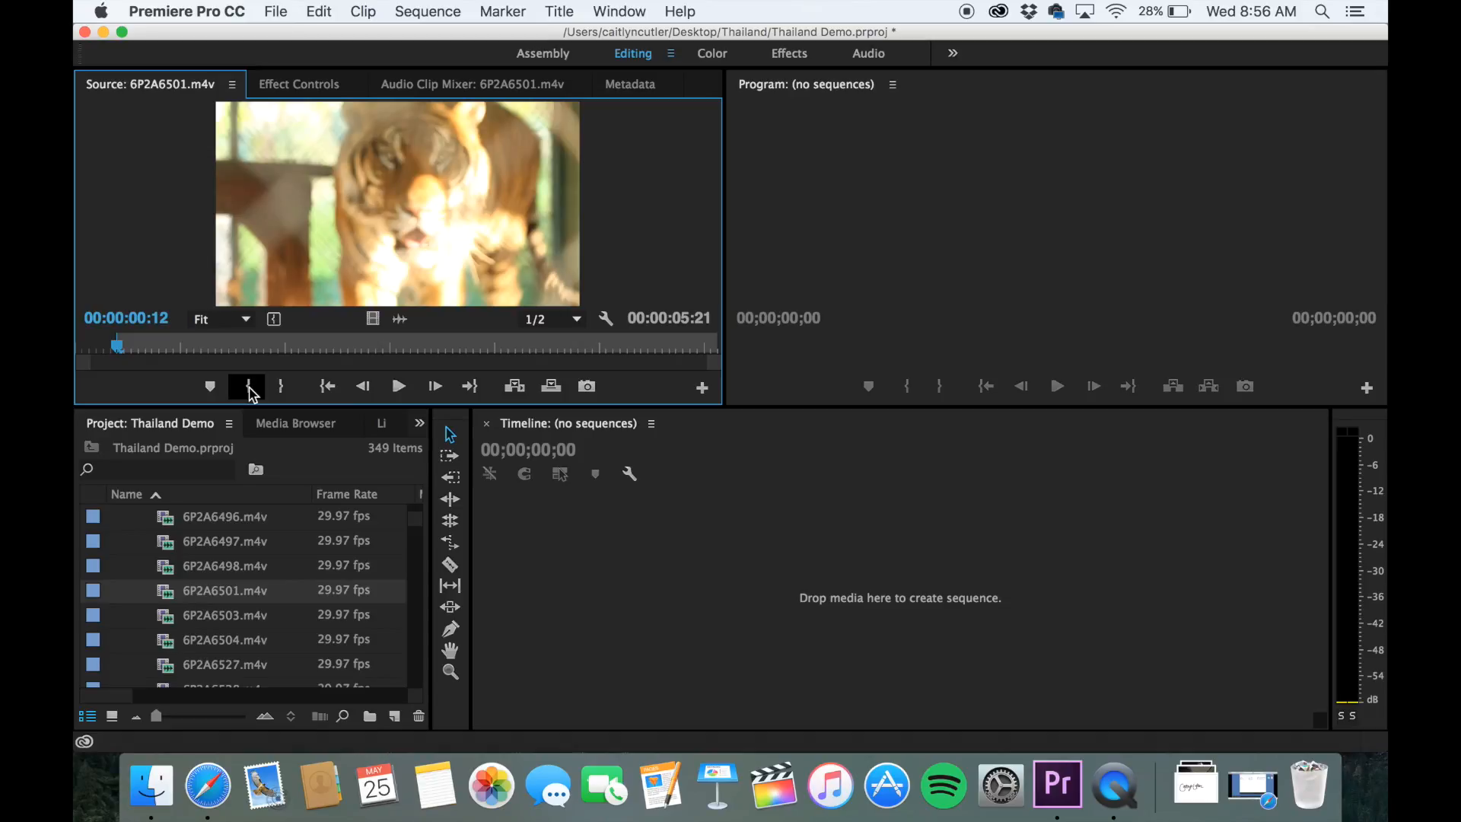
# Step: Play clip 6P2A6501.m4v on to 00:00:02:25 and mark the Out point there
pyautogui.click(397, 386)
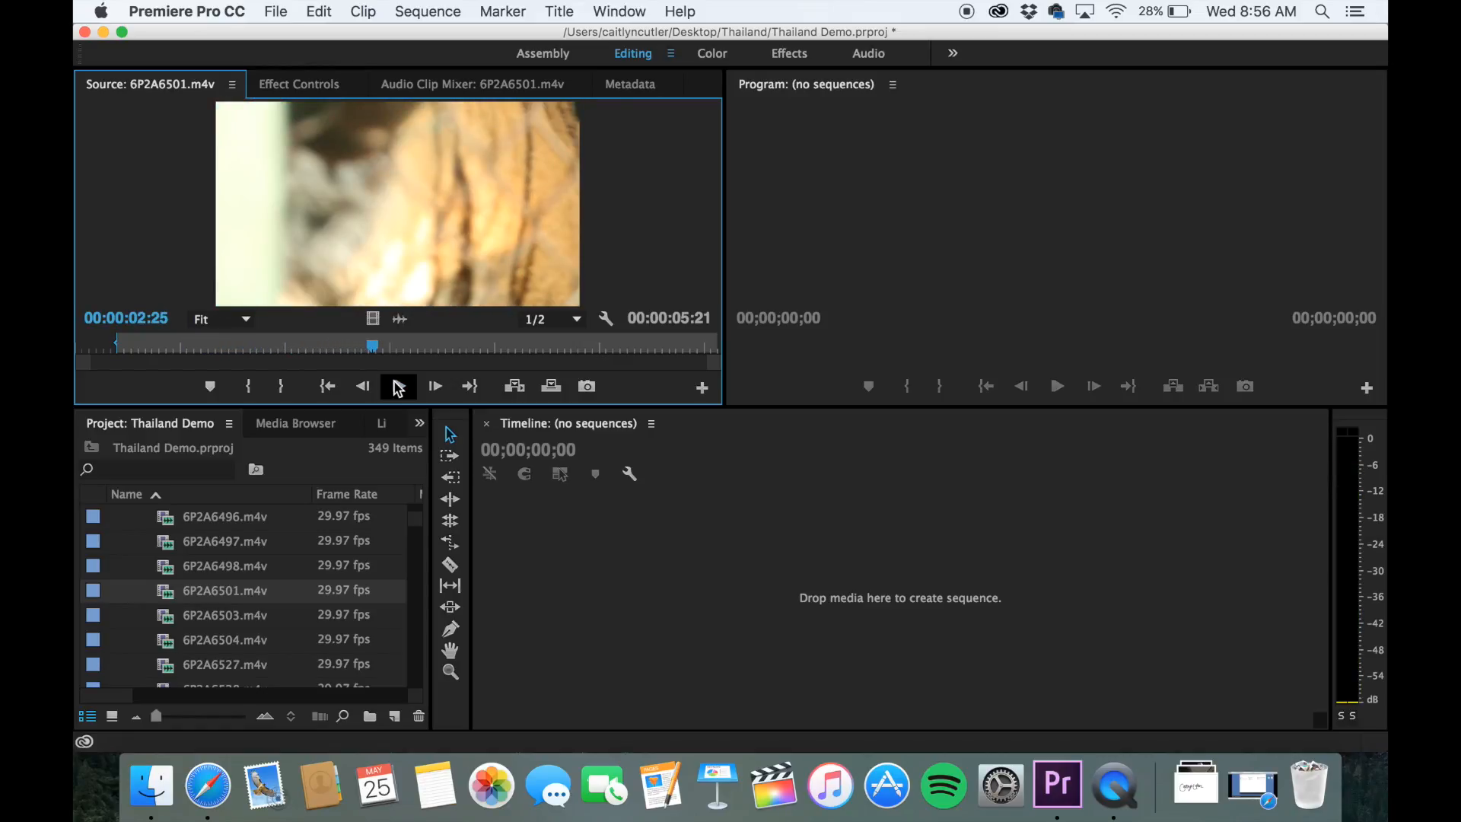
pyautogui.click(398, 387)
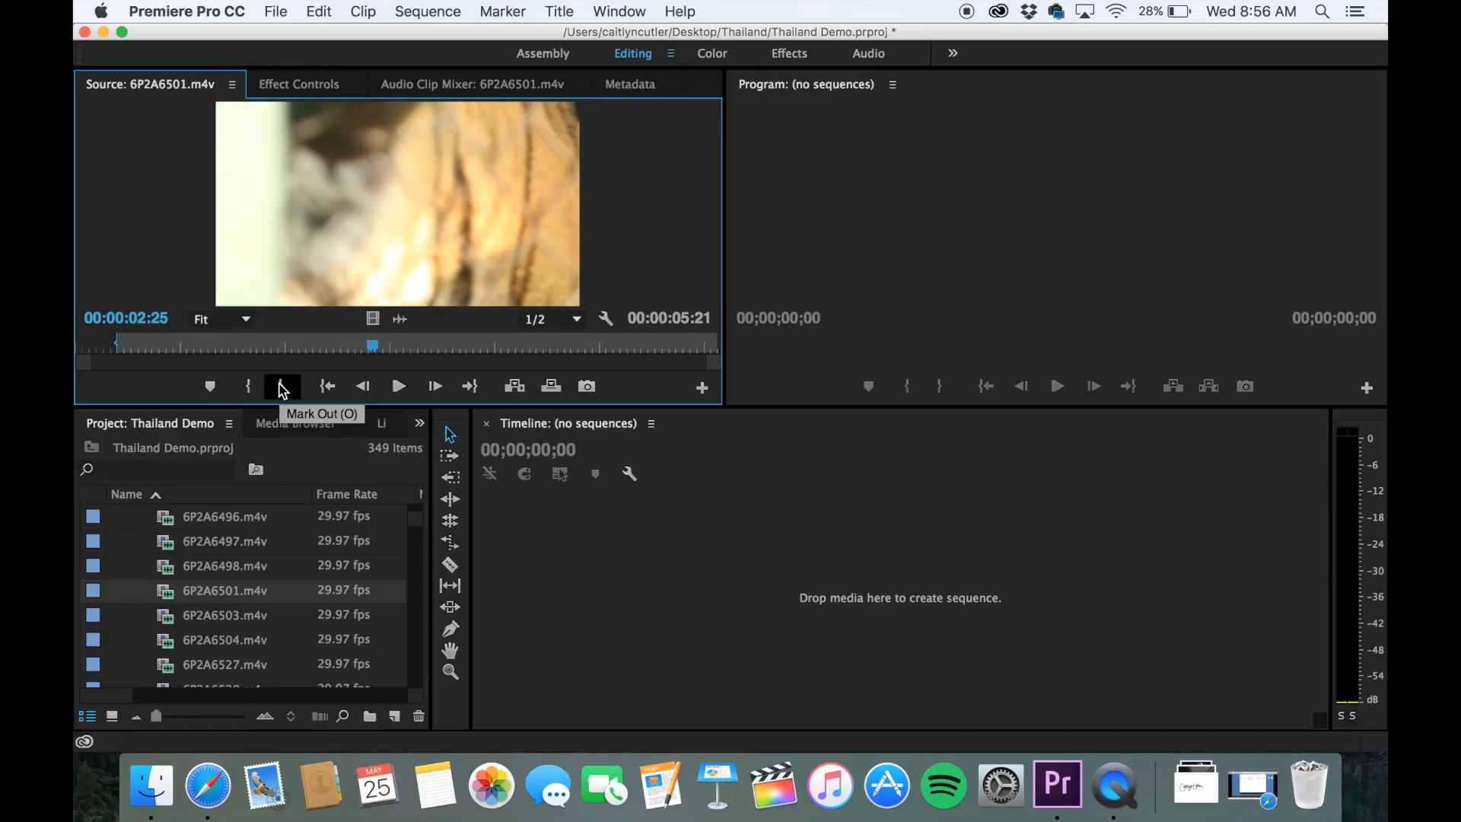
pyautogui.click(282, 386)
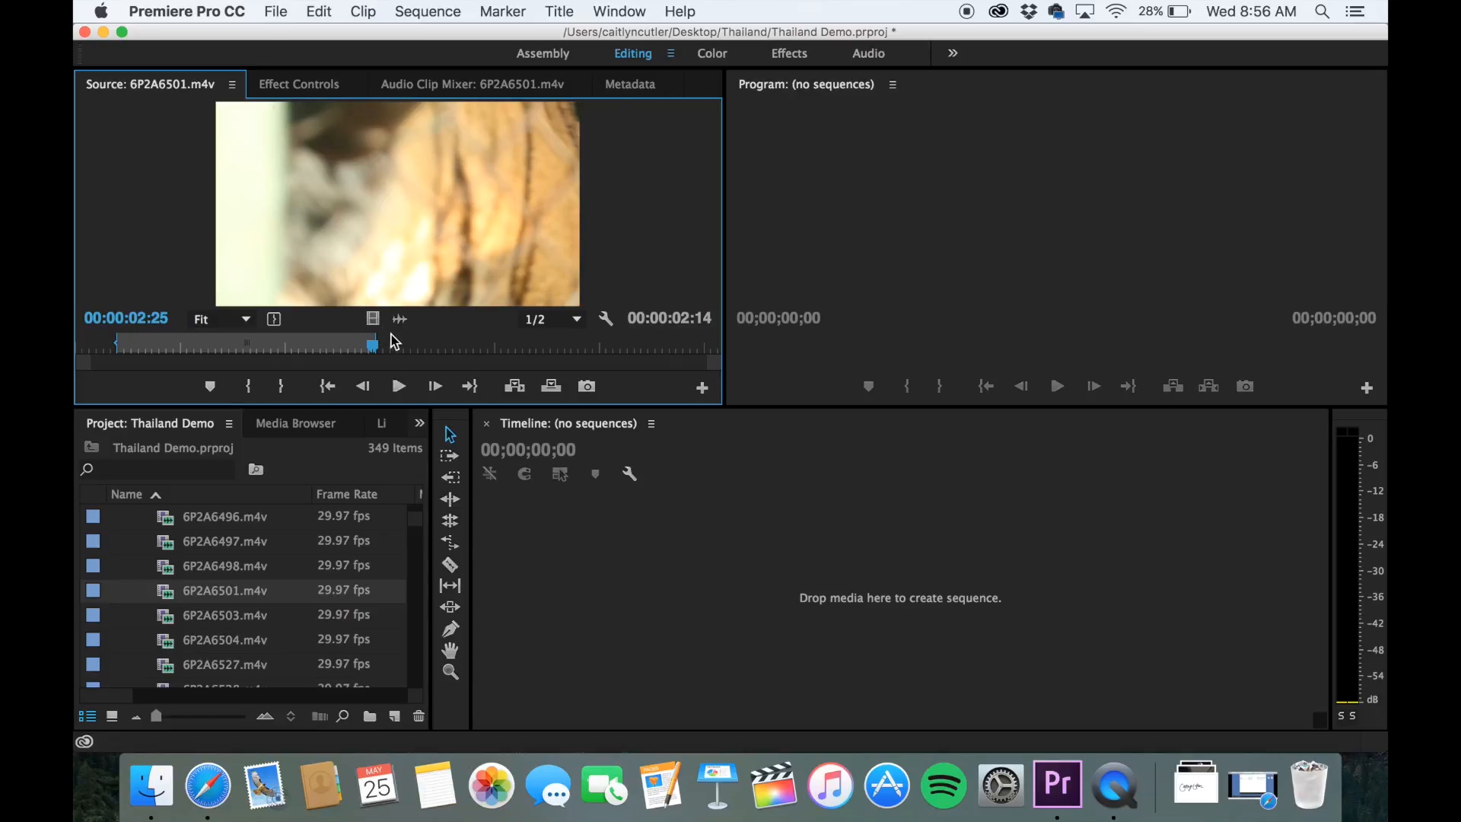
# Step: Create a sequence from the marked section of 6P2A6501.m4v in the empty timeline and select its video clip on V1
pyautogui.moveTo(244, 346)
pyautogui.mouseDown()
pyautogui.moveTo(289, 347)
pyautogui.moveTo(245, 348)
pyautogui.mouseUp()
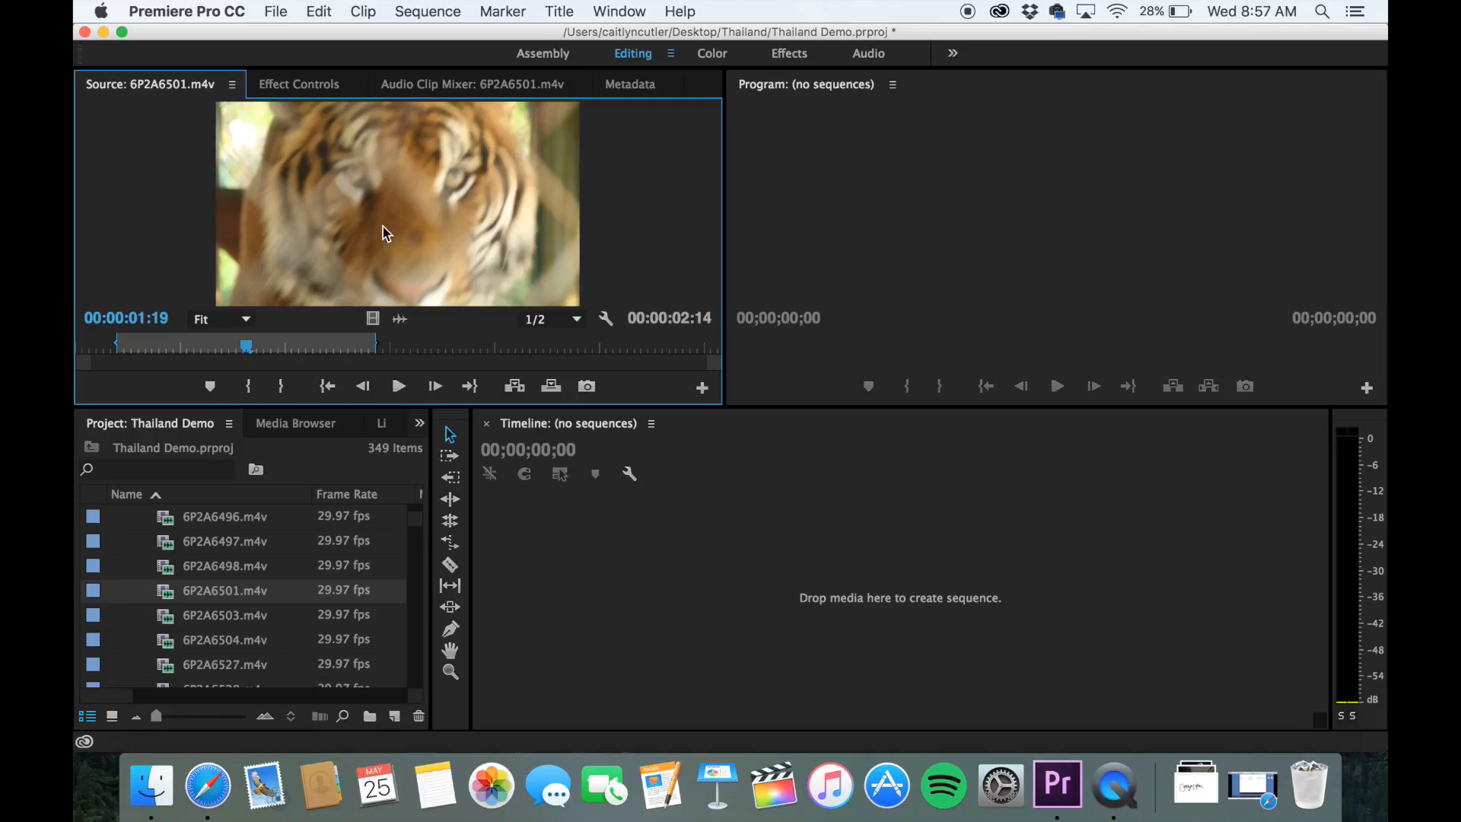
pyautogui.moveTo(388, 236); pyautogui.dragTo(548, 581)
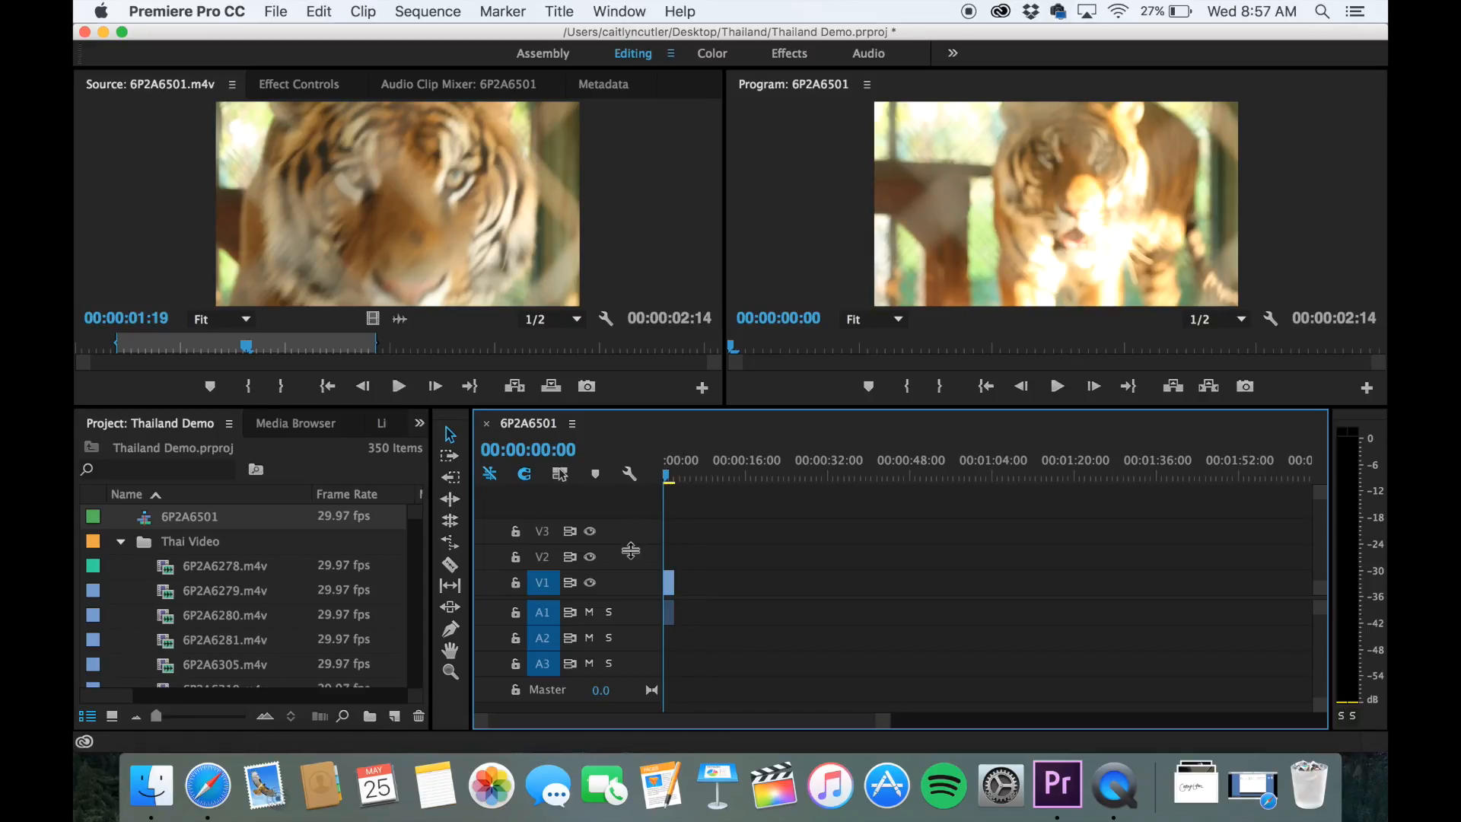
pyautogui.moveTo(669, 582)
pyautogui.mouseDown()
pyautogui.moveTo(669, 525)
pyautogui.moveTo(675, 593)
pyautogui.mouseUp()
# Step: Toggle the output of video track V1 off, on and off again
pyautogui.click(593, 584)
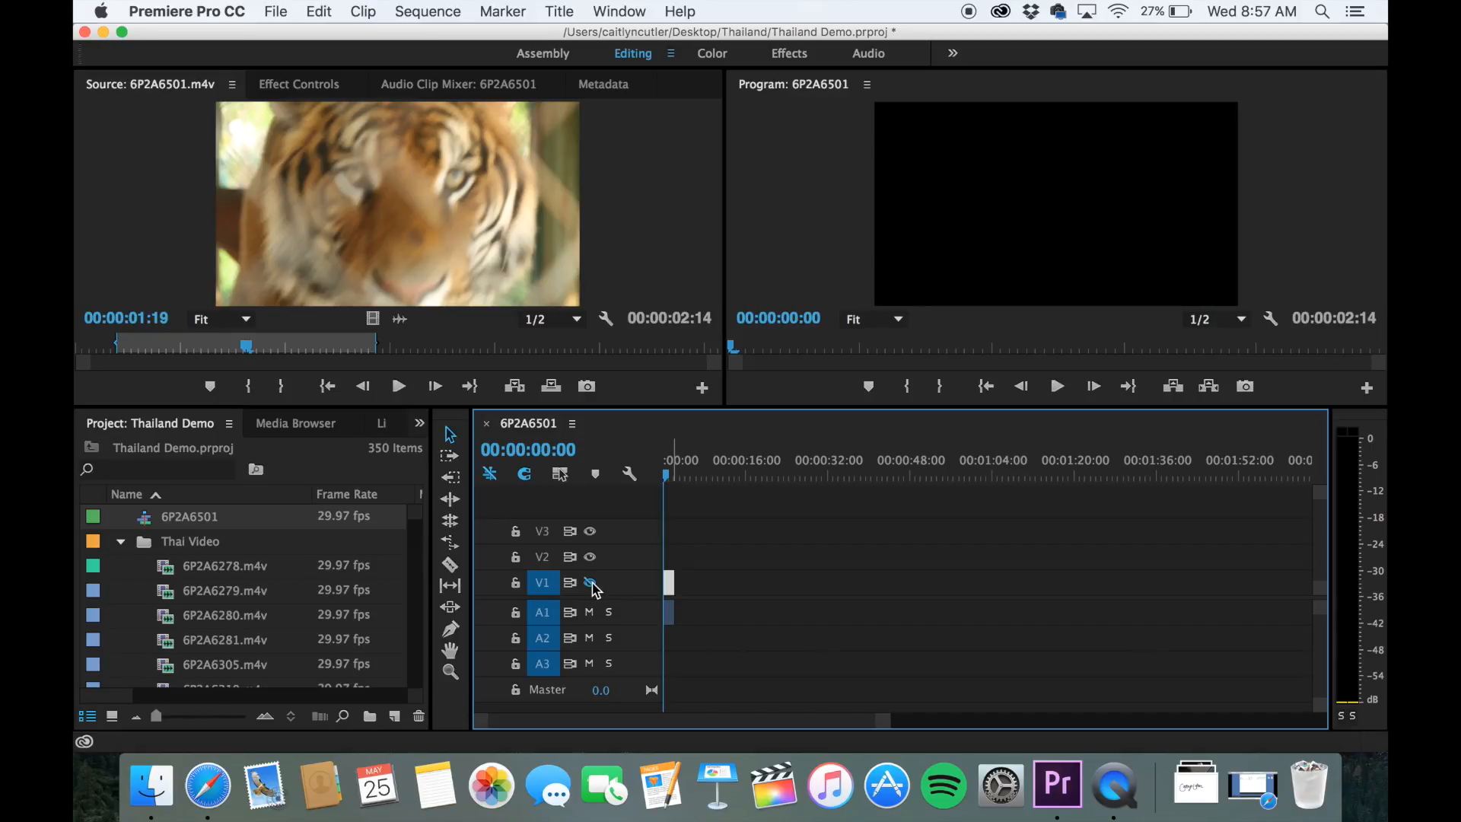
pyautogui.click(592, 584)
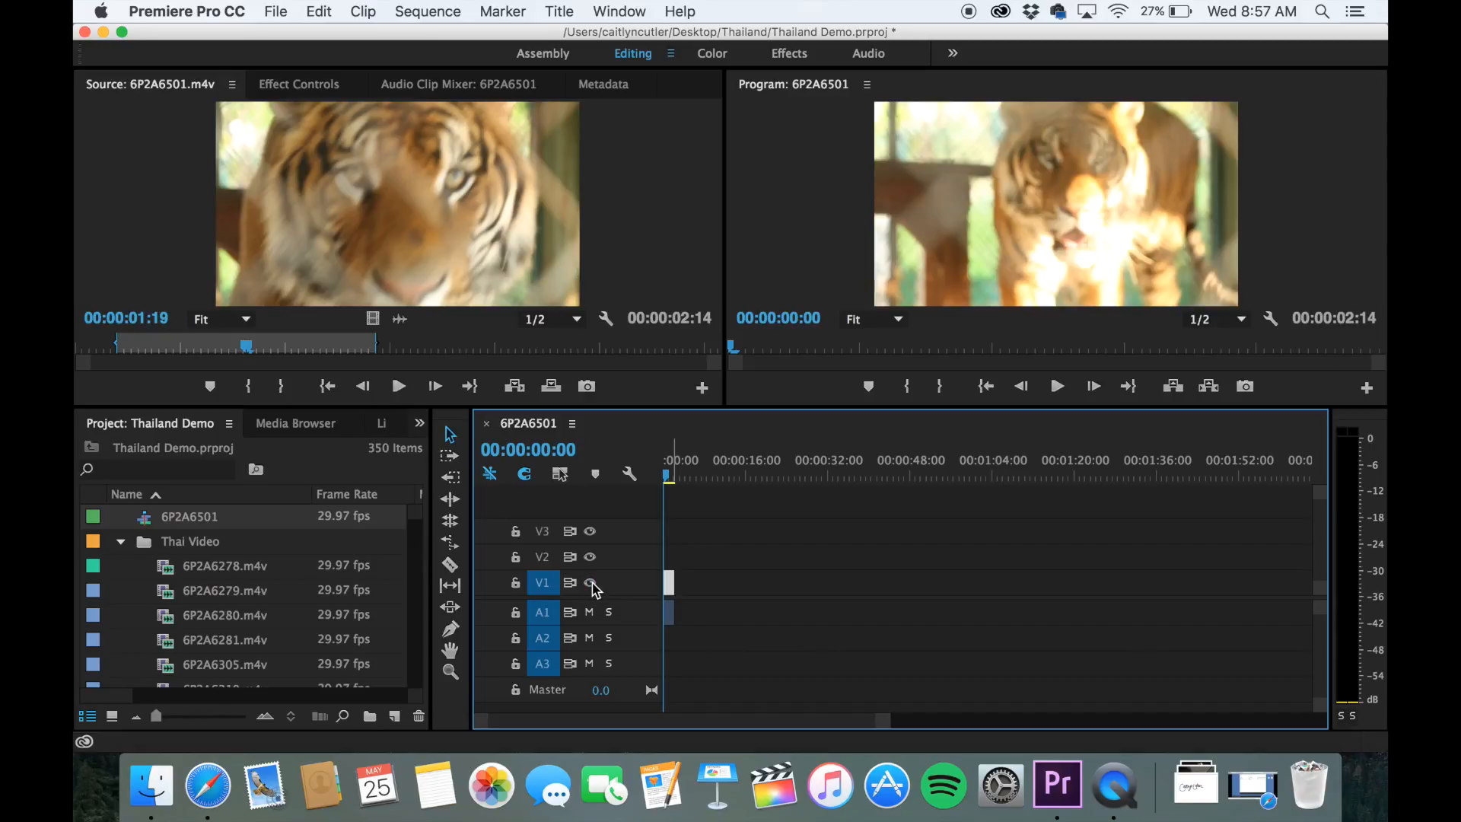
pyautogui.click(591, 583)
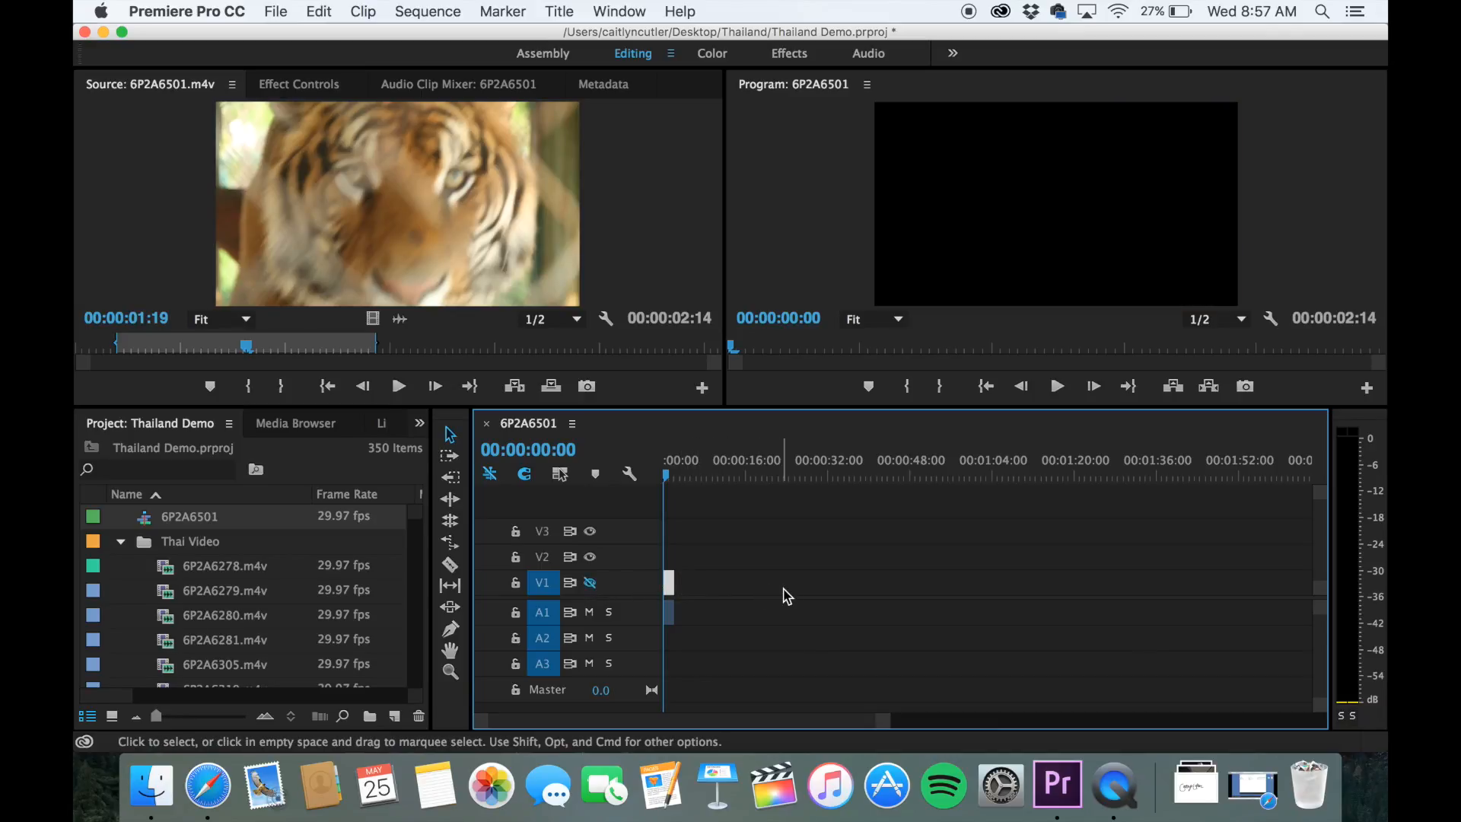
# Step: Move the tiger clip up to track V2 and back to V1, and turn V1's output on again
pyautogui.moveTo(669, 584); pyautogui.dragTo(669, 558)
pyautogui.click(590, 557)
pyautogui.click(590, 560)
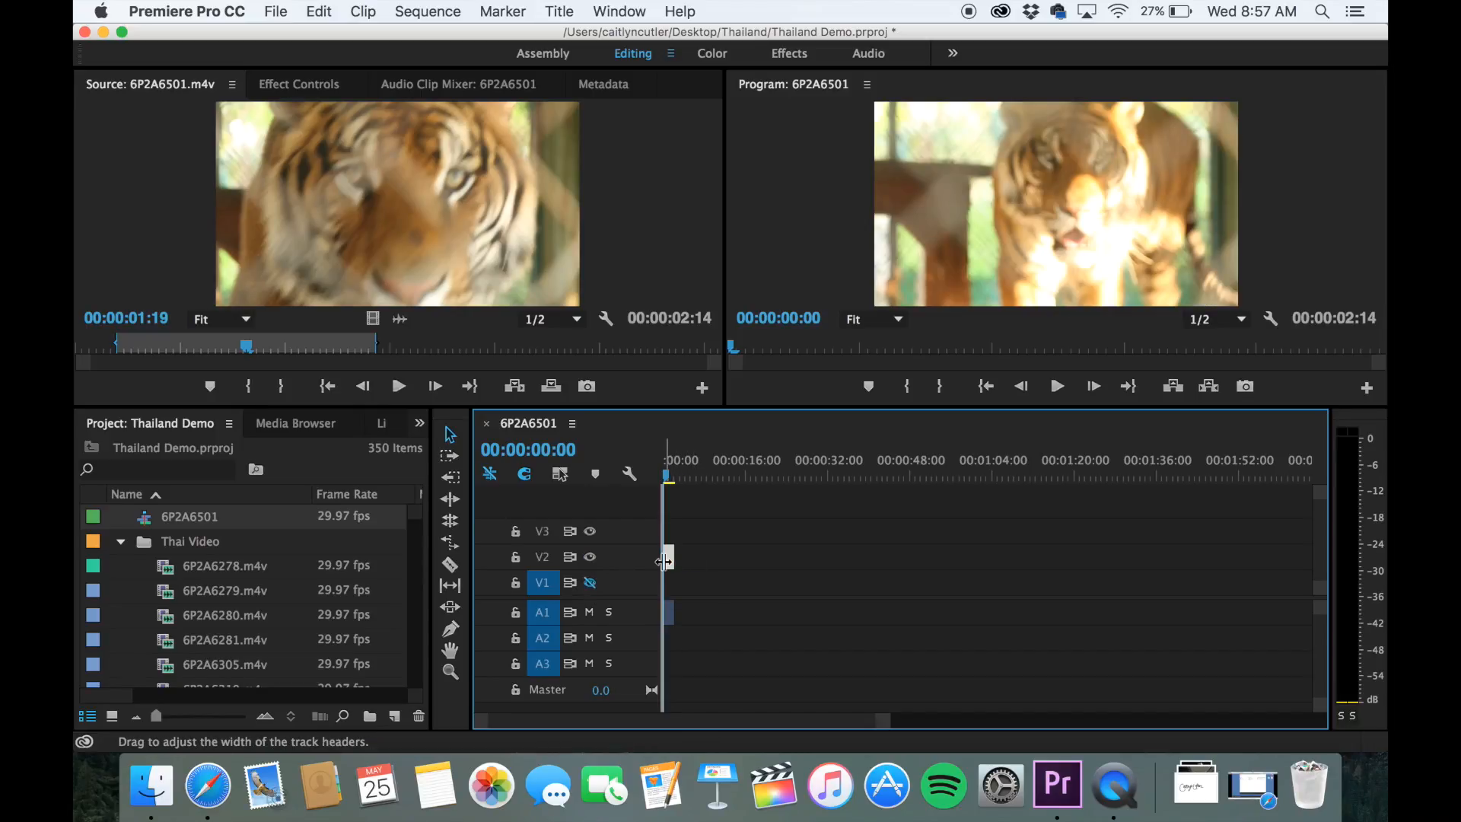
pyautogui.moveTo(669, 556); pyautogui.dragTo(670, 583)
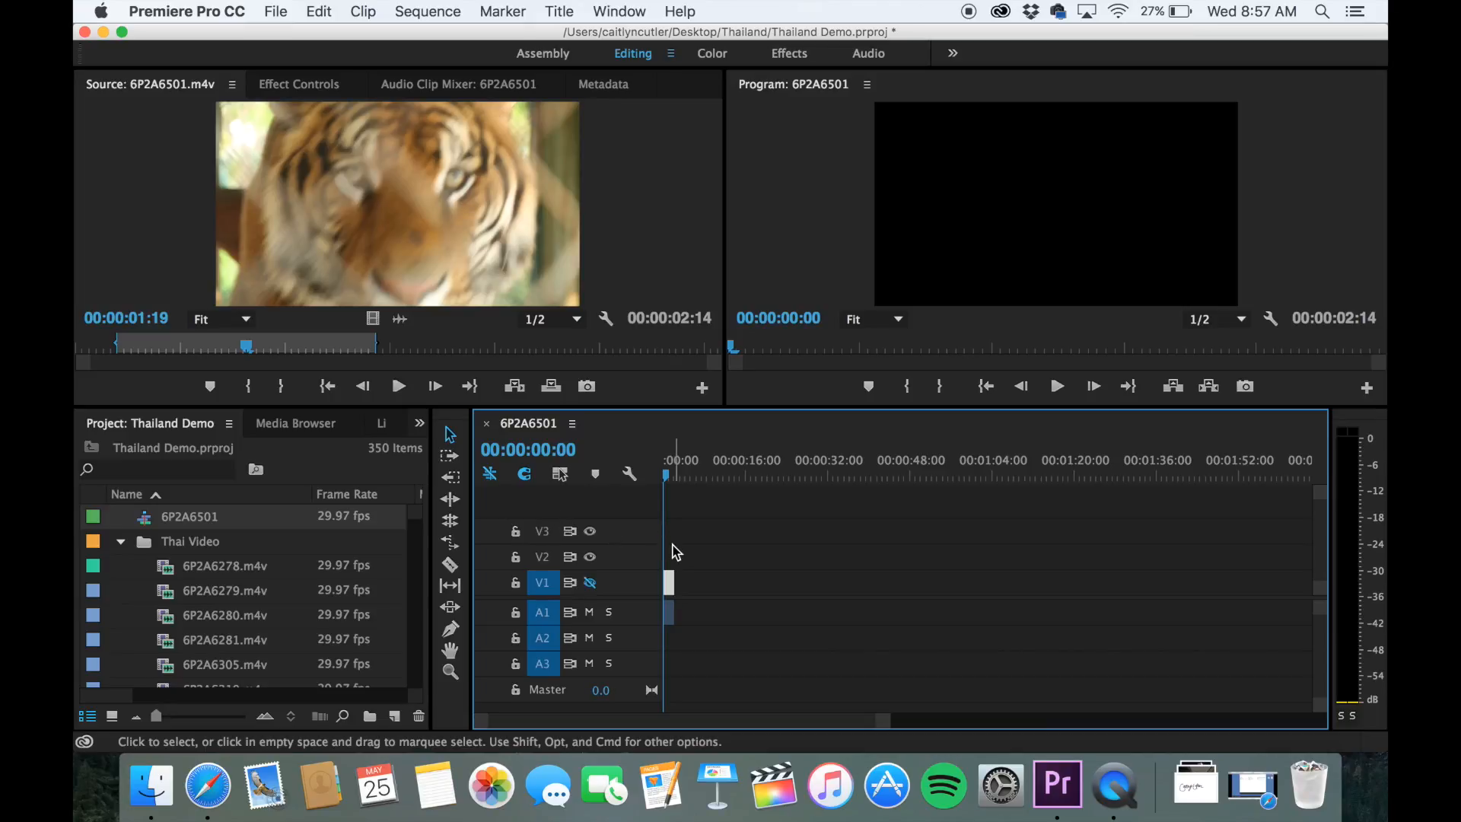
pyautogui.click(591, 583)
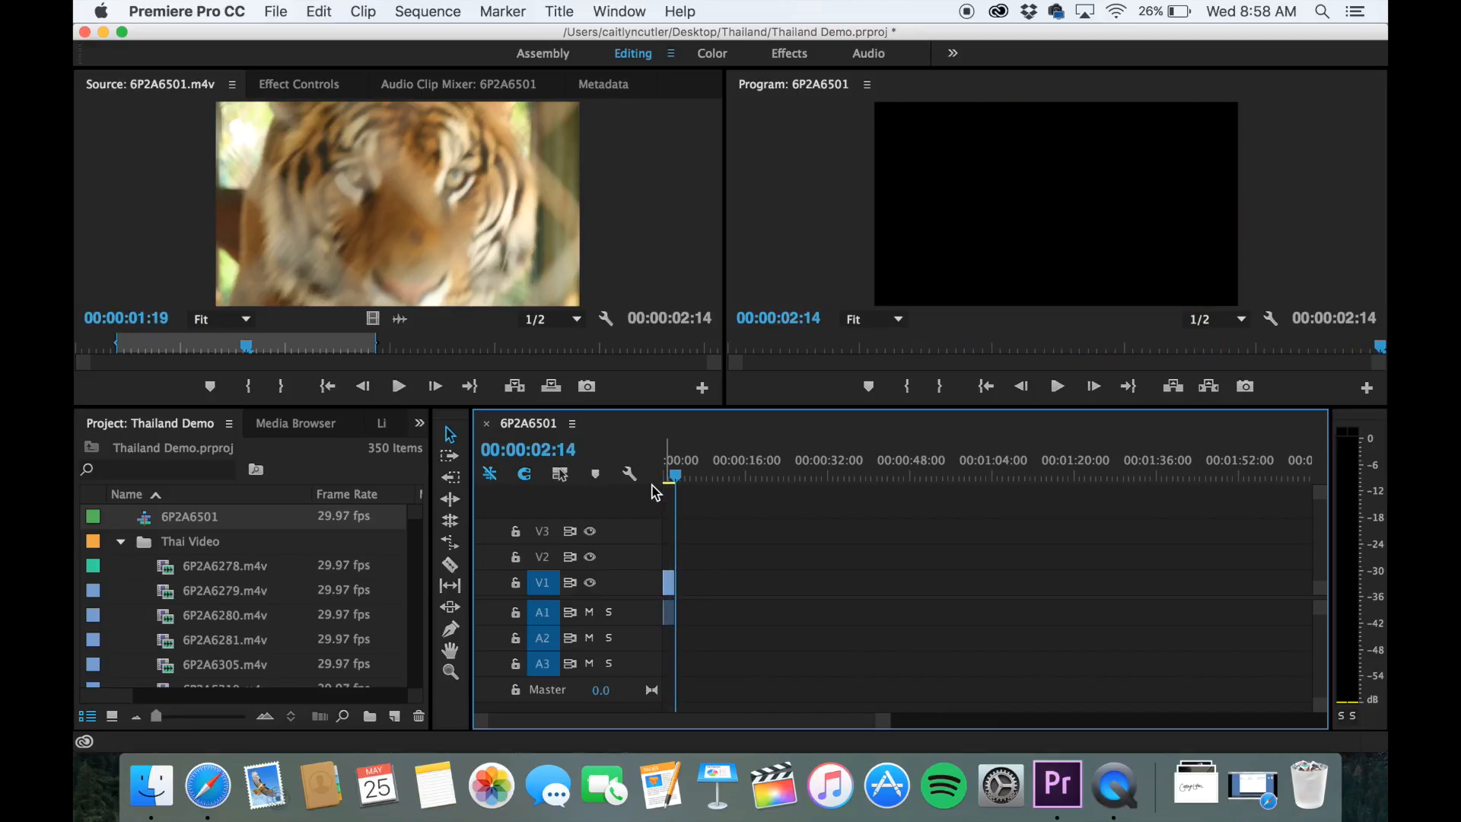
# Step: Play the sequence from its start and return the playhead to 00:00:00:00
pyautogui.moveTo(674, 474); pyautogui.dragTo(646, 475)
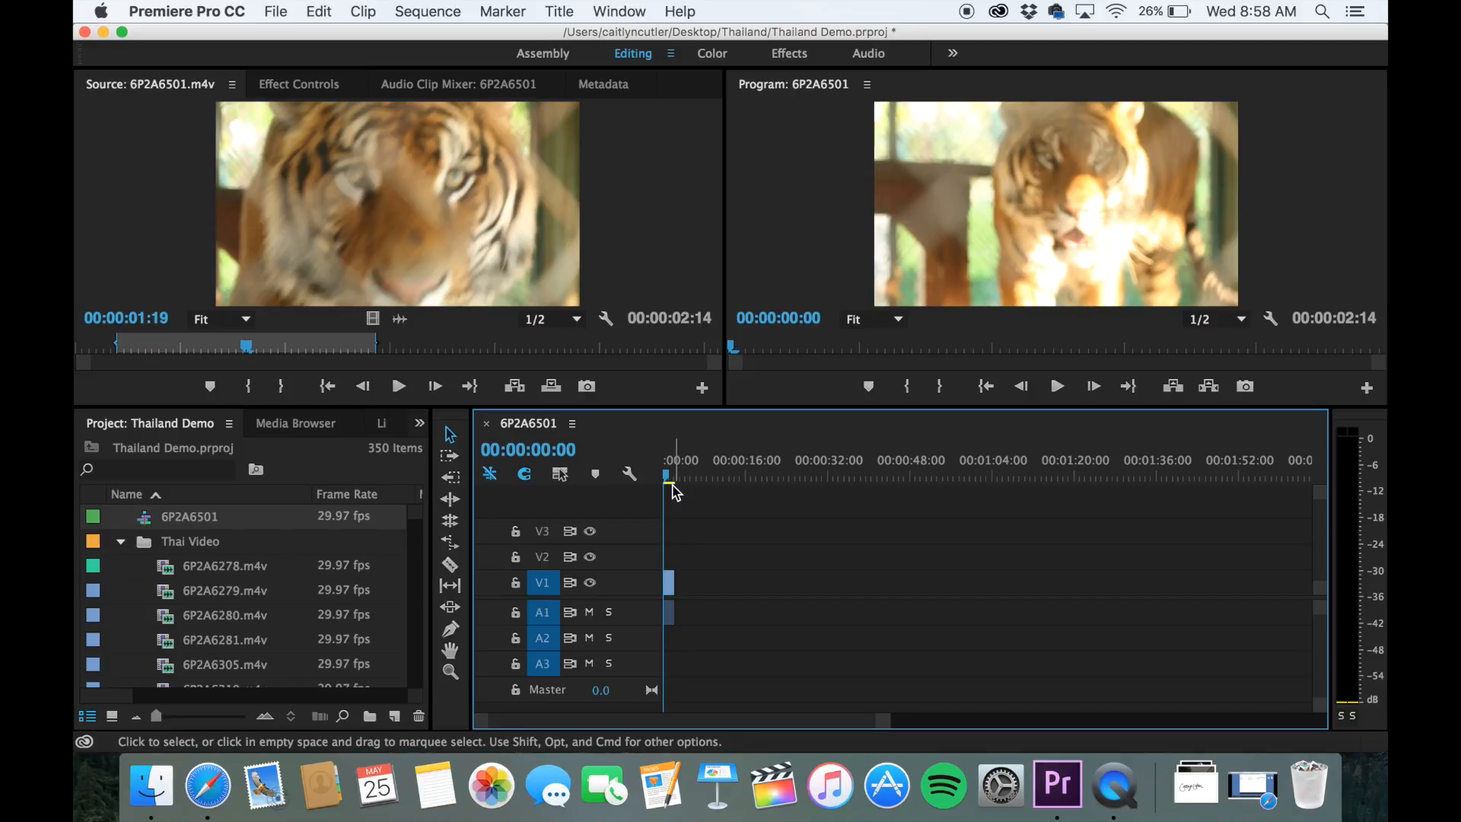
pyautogui.press('space')
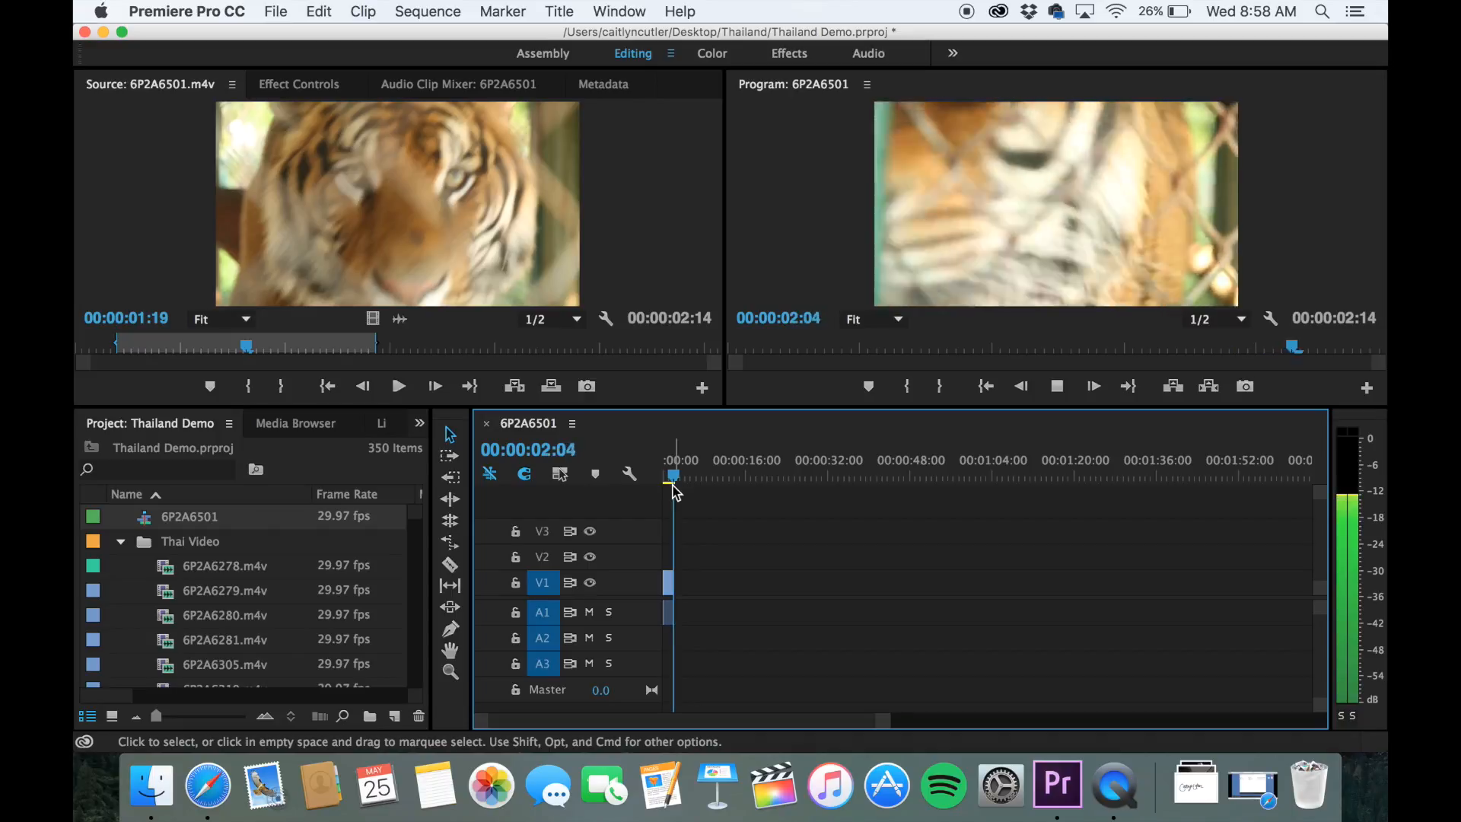
pyautogui.moveTo(674, 478); pyautogui.dragTo(661, 484)
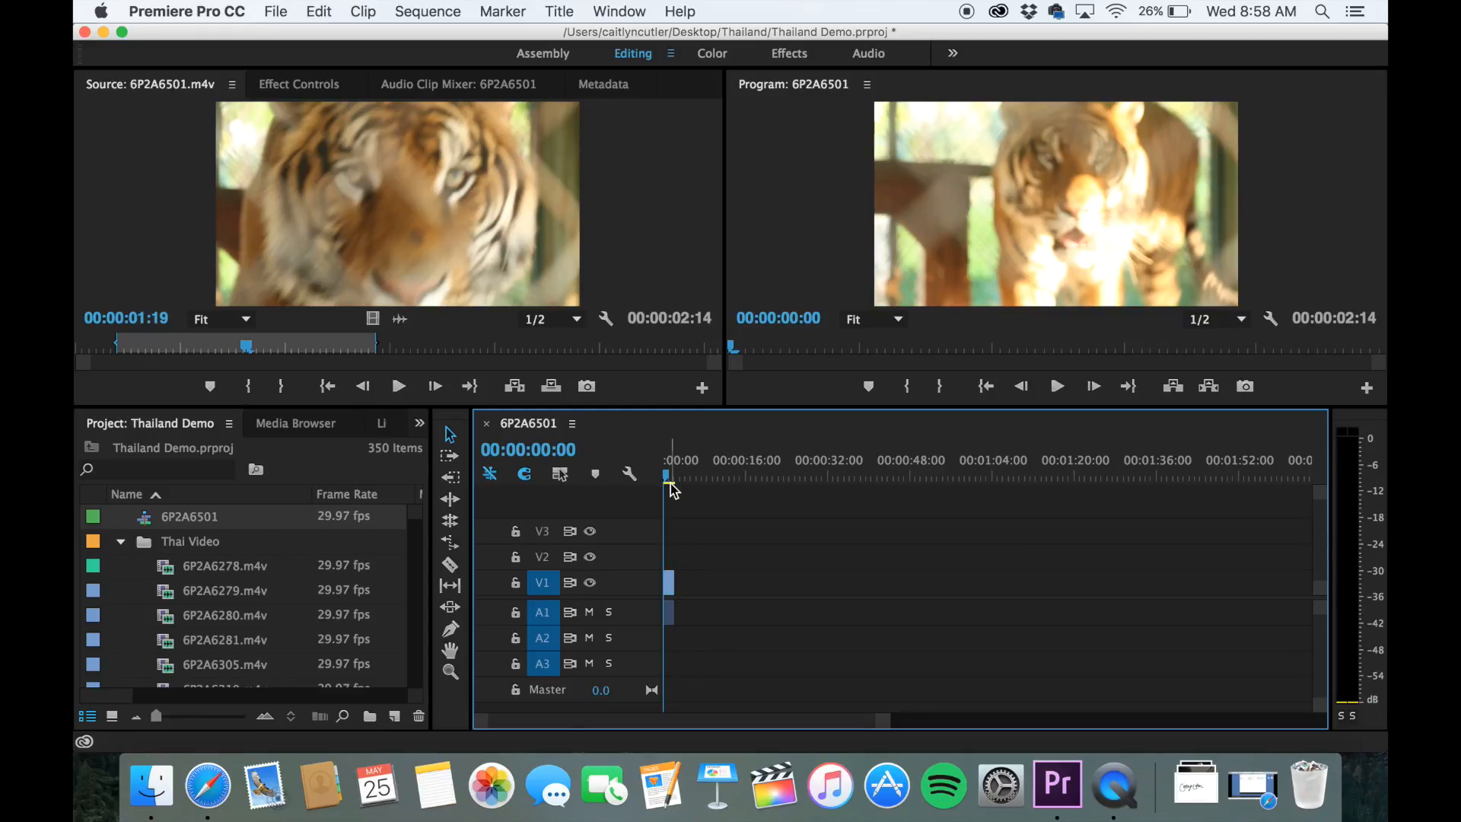
# Step: Render the sequence with Render In to Out
pyautogui.click(451, 9)
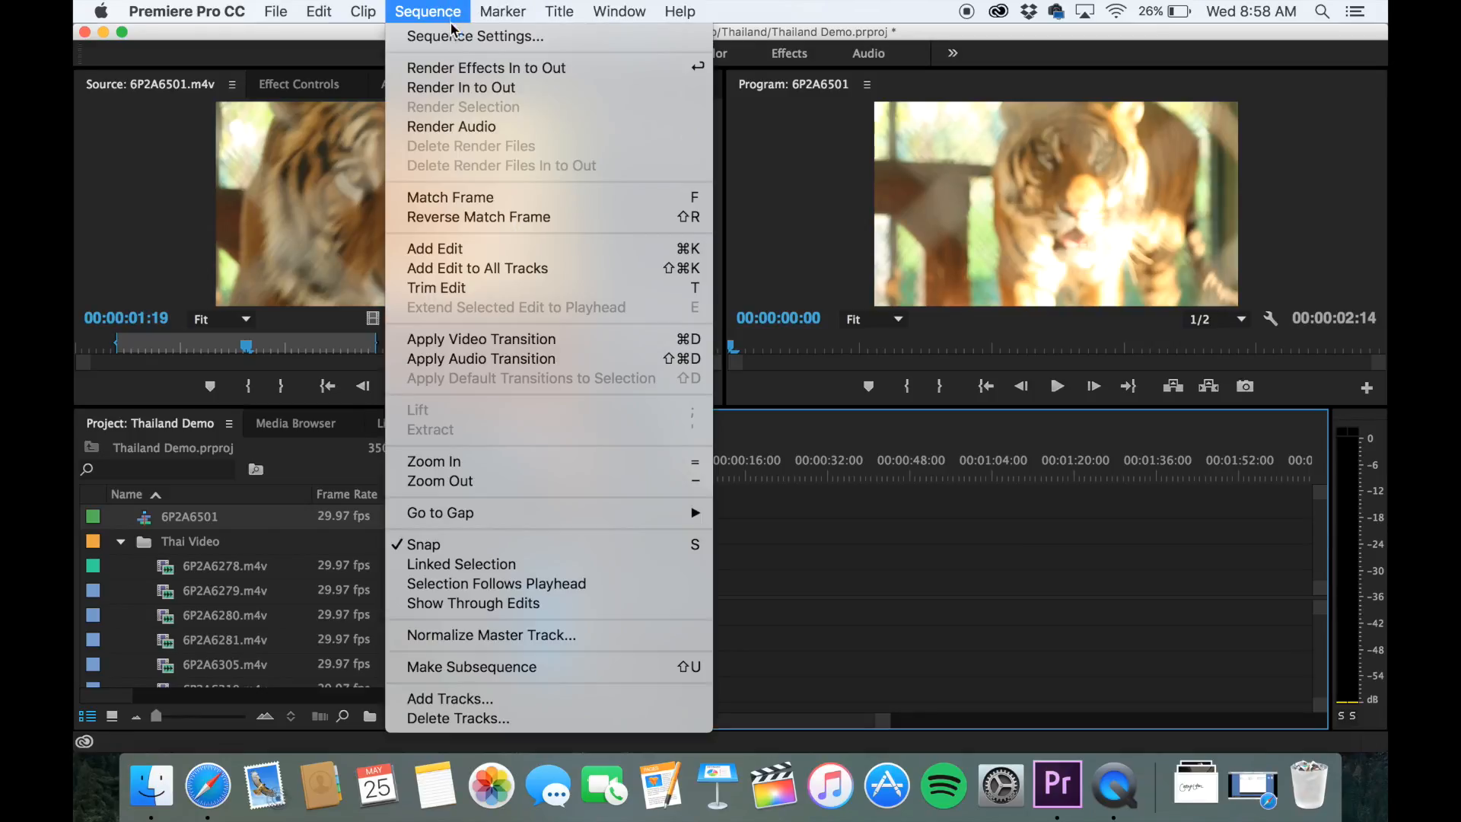
pyautogui.click(463, 89)
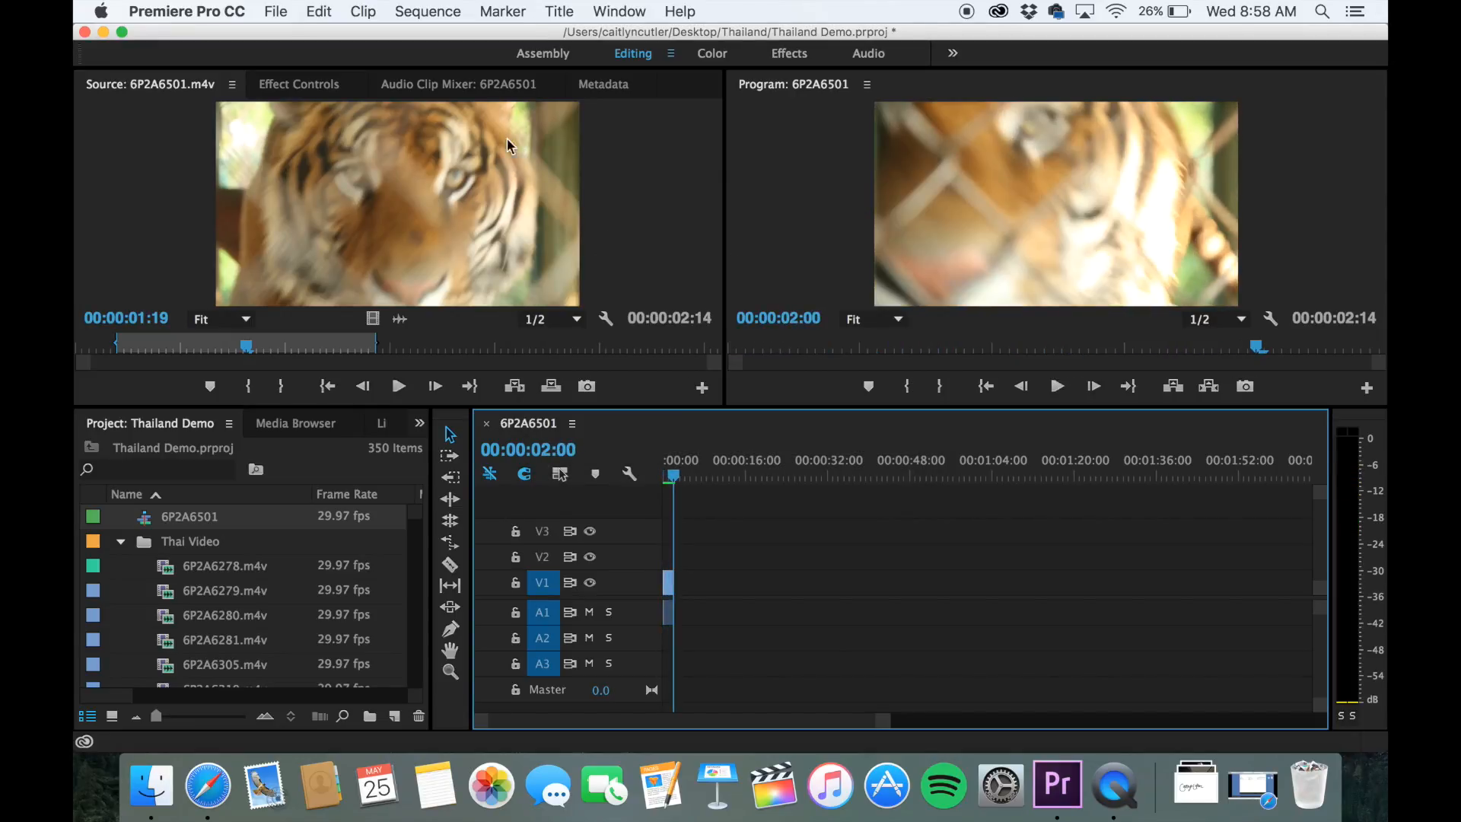
pyautogui.click(435, 5)
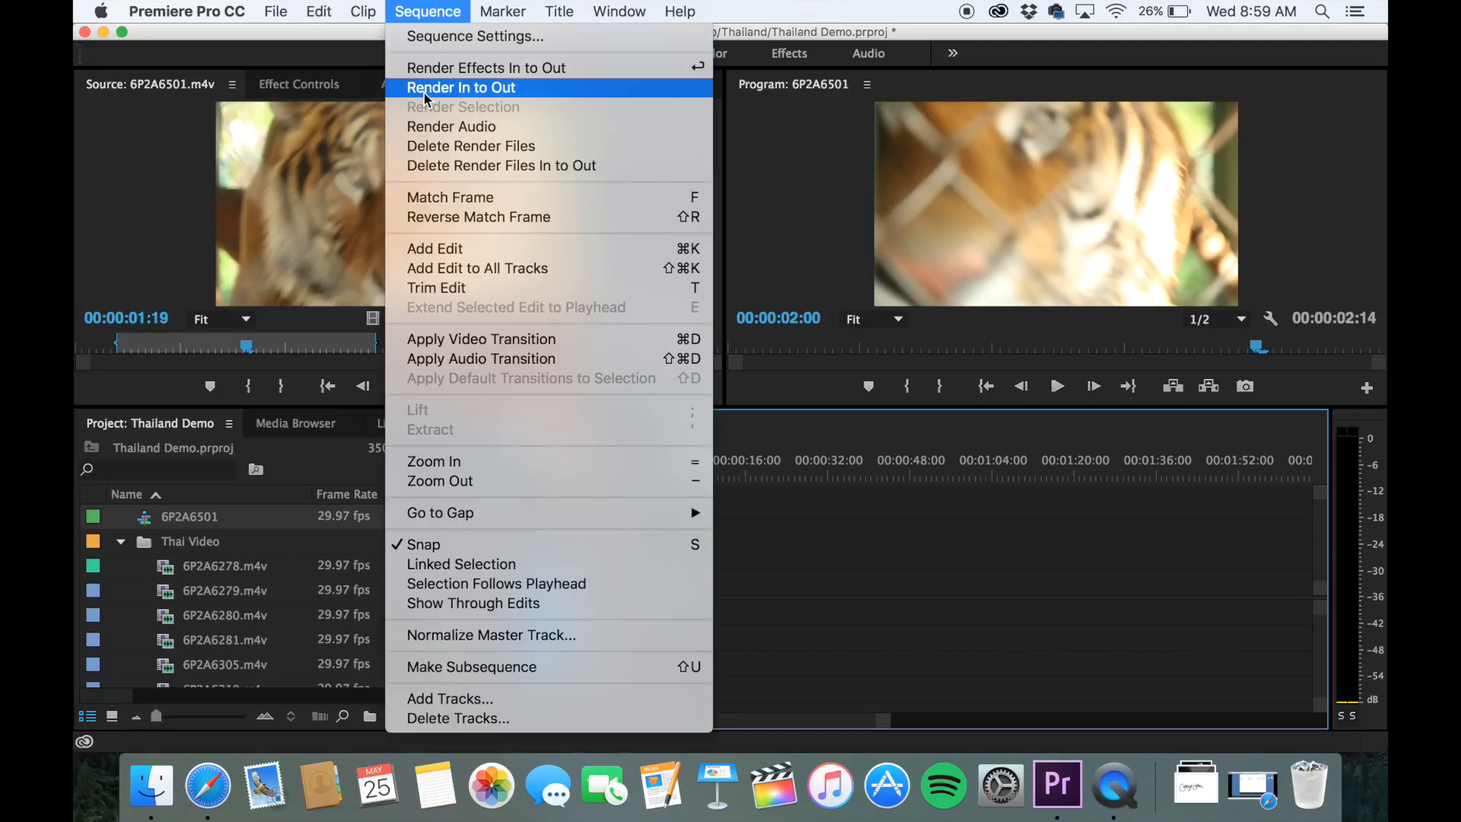
pyautogui.click(427, 6)
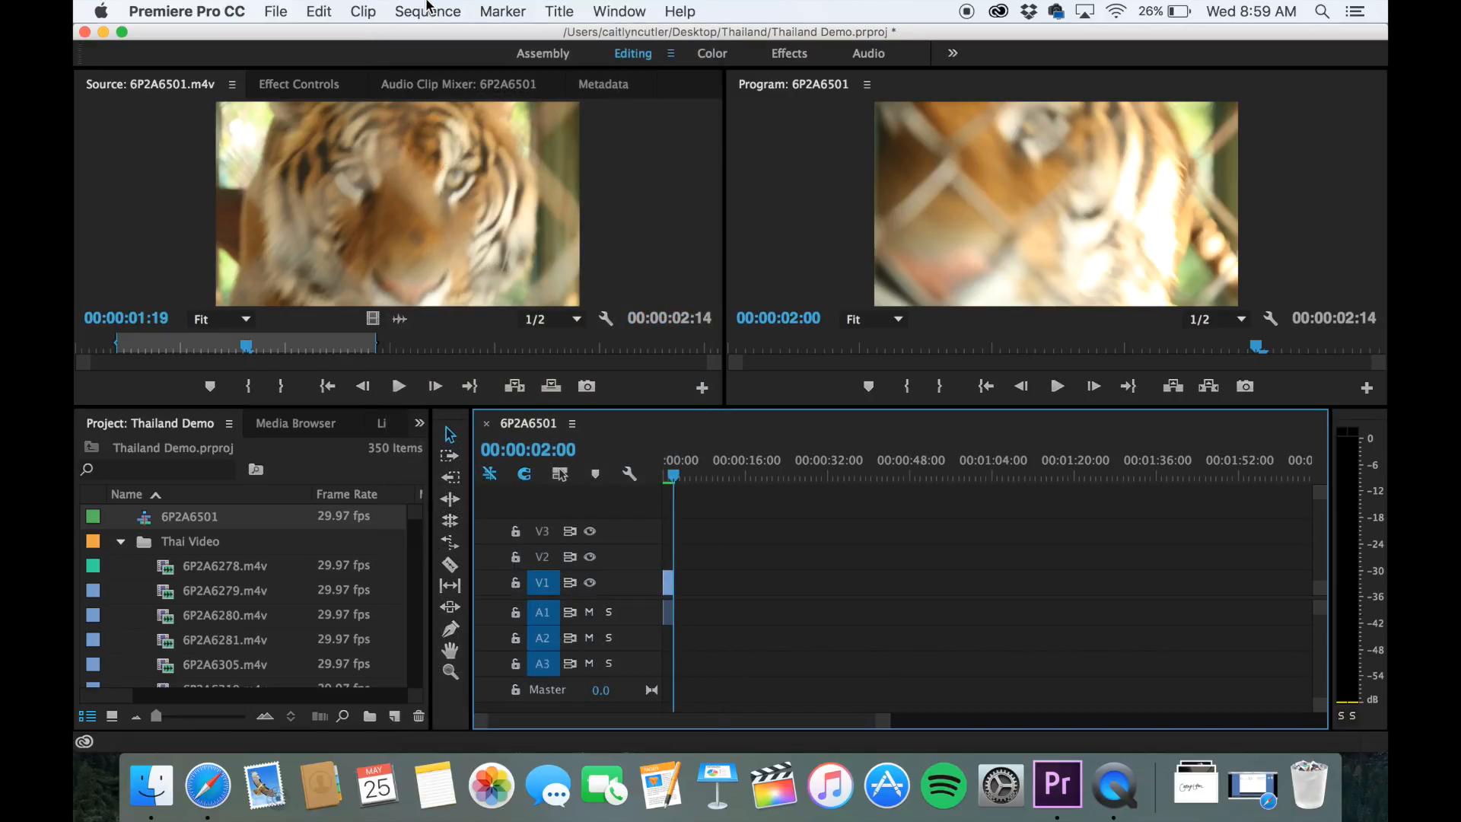
pyautogui.click(428, 9)
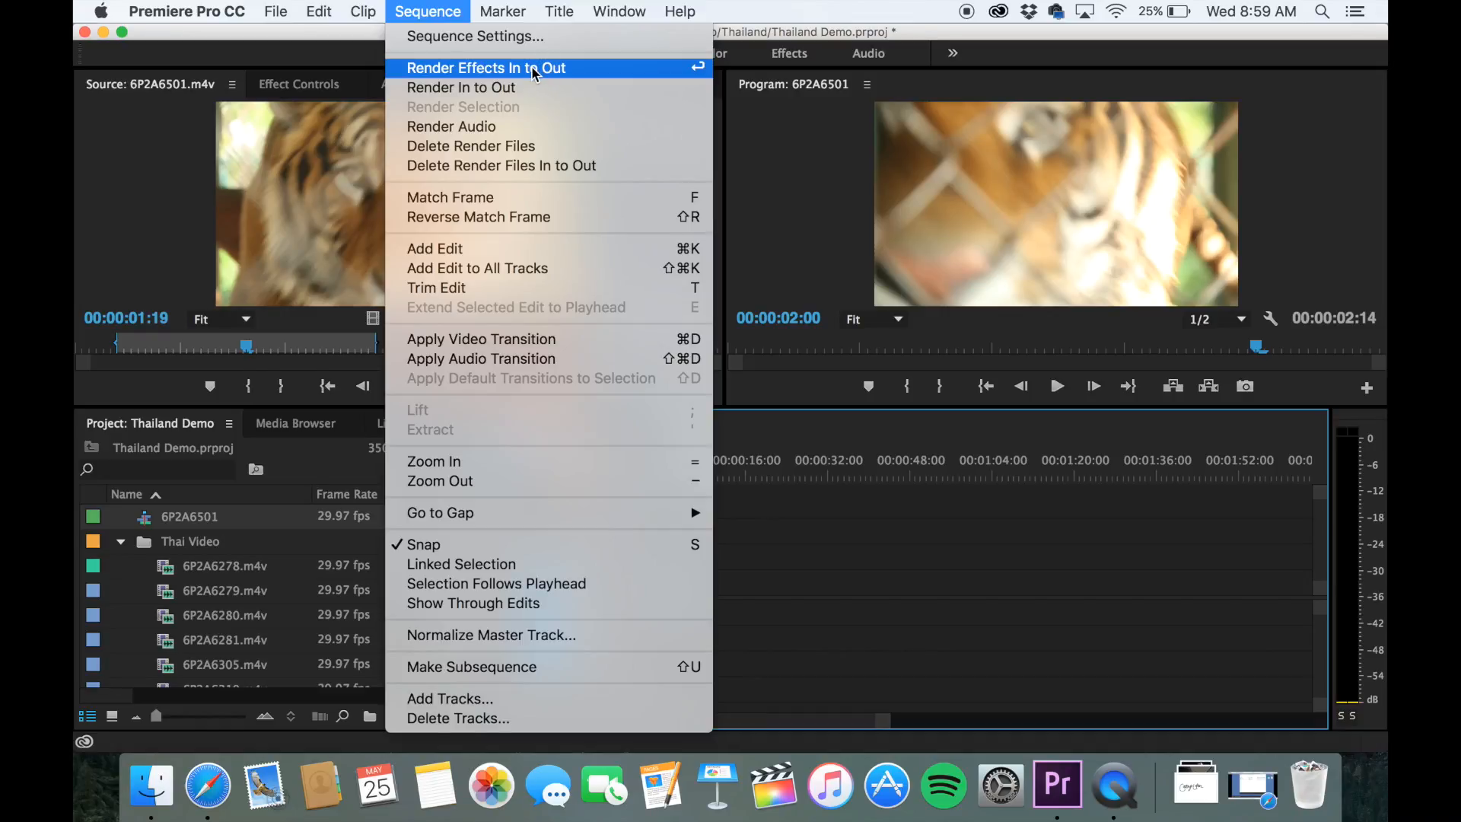
pyautogui.click(407, 10)
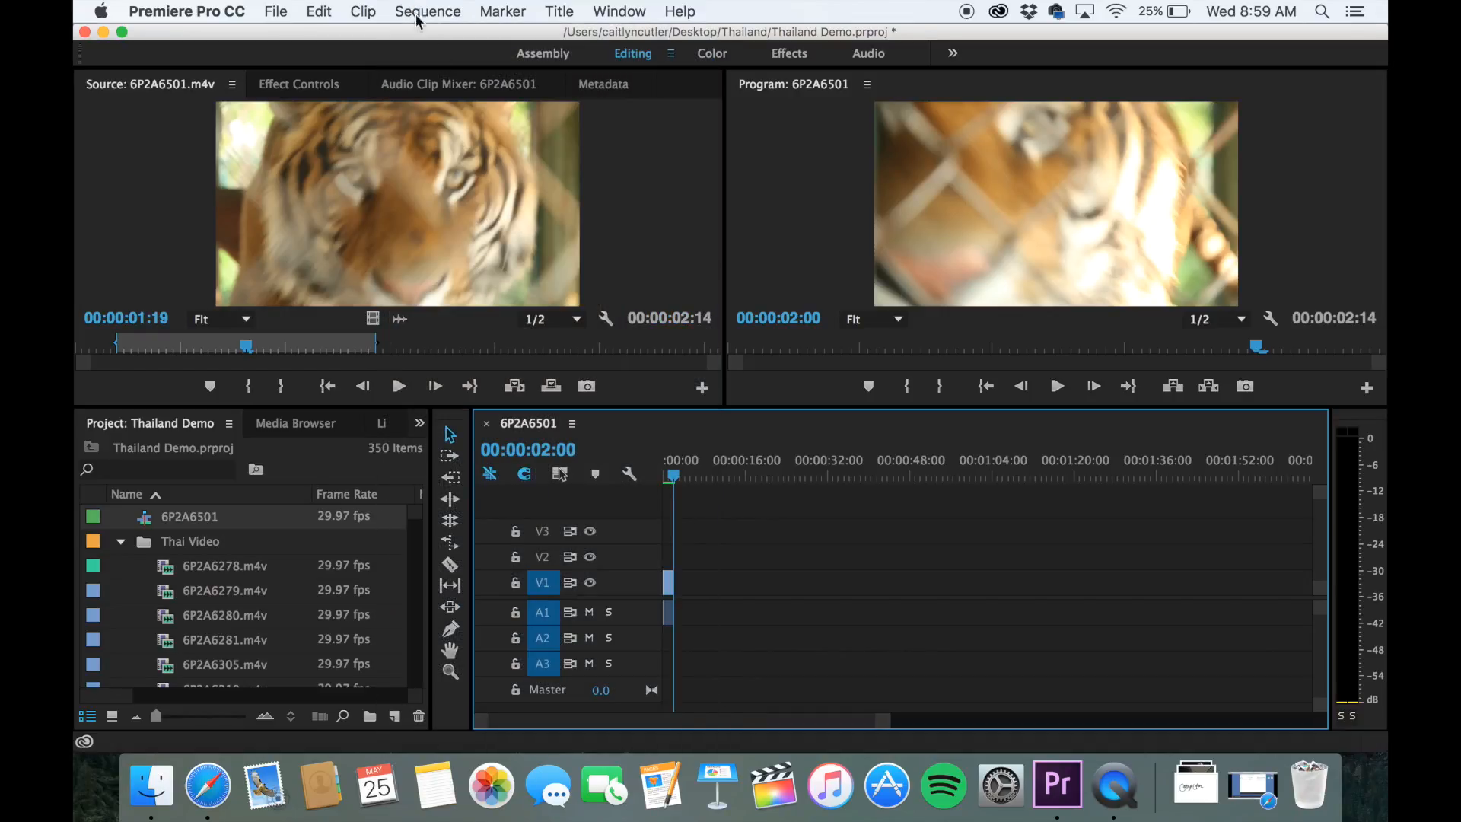
# Step: Return the timeline playhead to the sequence start and load clip 6P2A6312.m4v in the Source Monitor
pyautogui.click(666, 478)
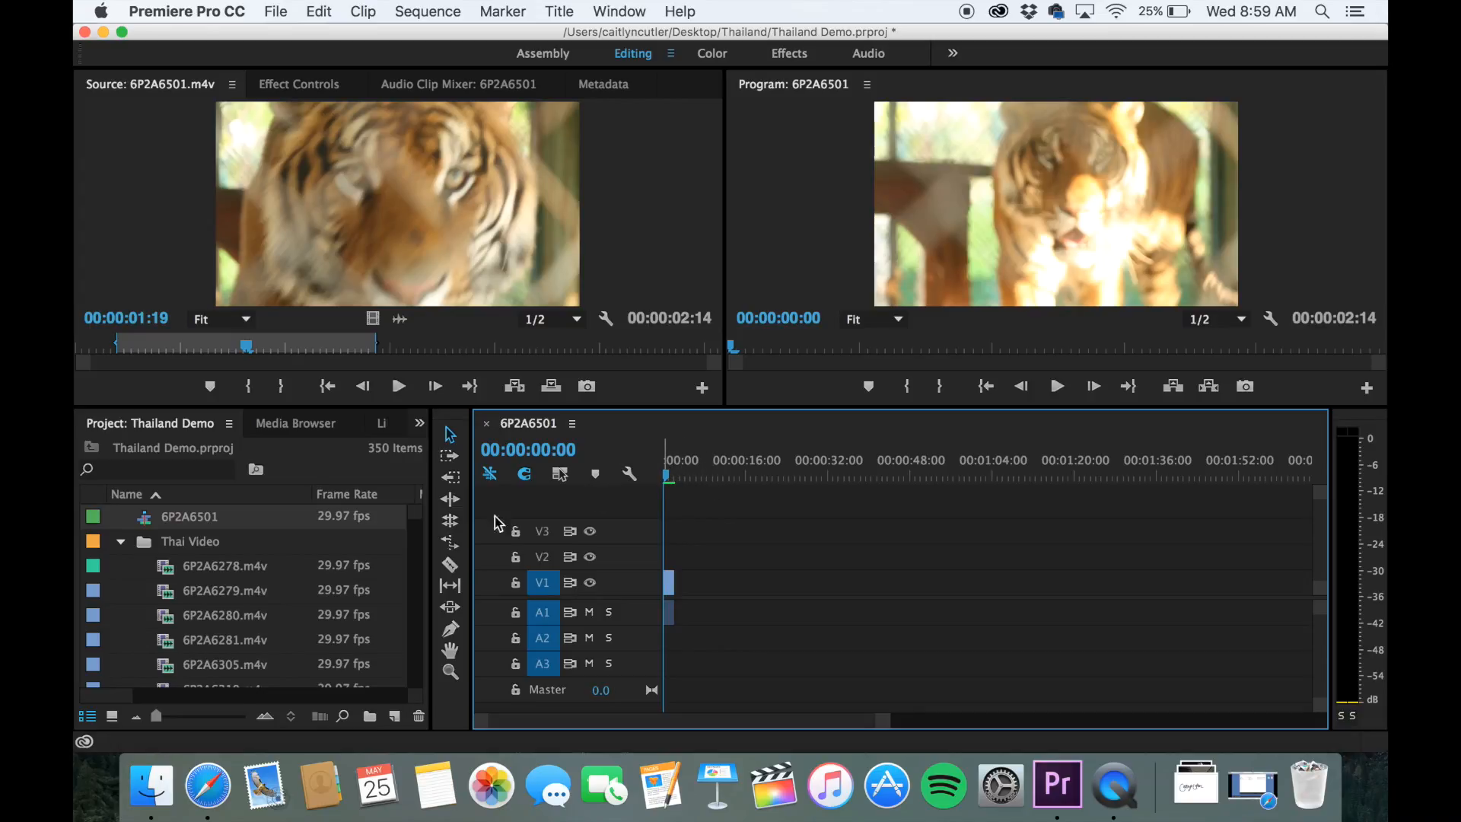
pyautogui.click(175, 645)
pyautogui.scroll(-3, 197, 643)
pyautogui.doubleClick(207, 637)
pyautogui.scroll(-2, 207, 637)
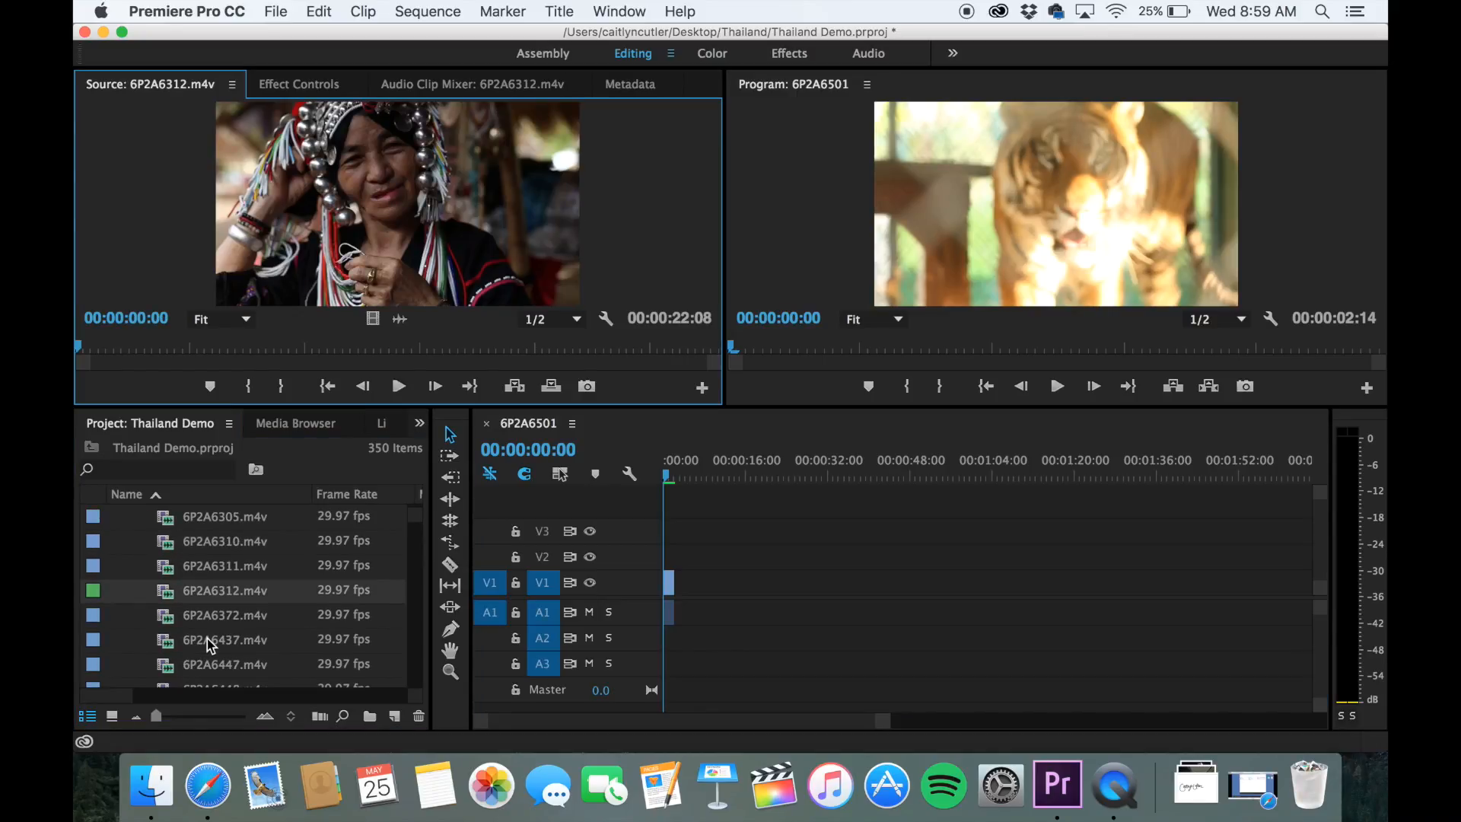
# Step: Preview clips 6P2A6372.m4v, 6P2A6447.m4v and 6P2A6495.m4v in the Source Monitor
pyautogui.doubleClick(206, 615)
pyautogui.scroll(-2, 211, 615)
pyautogui.scroll(-1, 211, 615)
pyautogui.doubleClick(209, 593)
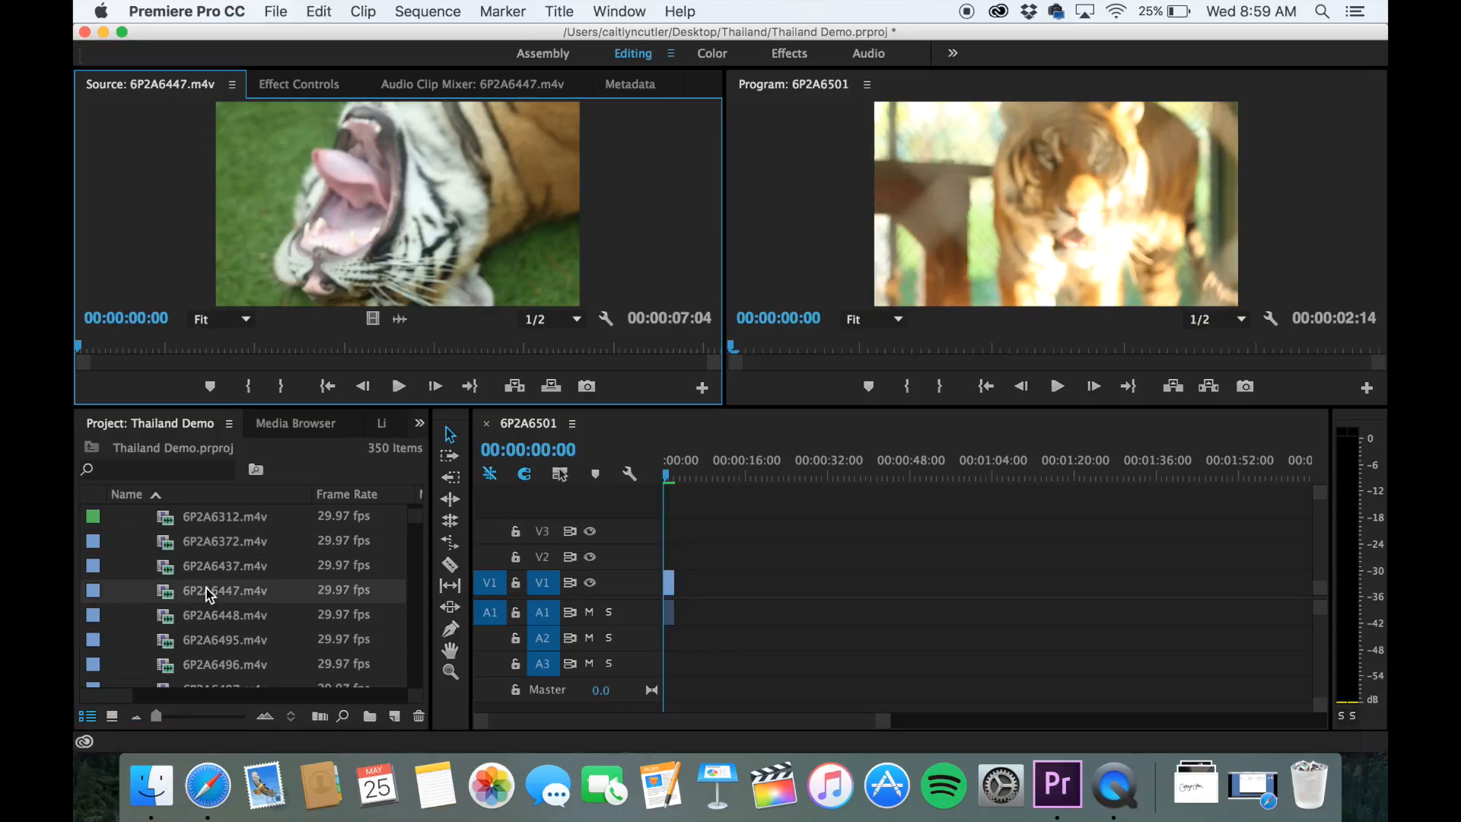
pyautogui.doubleClick(215, 639)
# Step: Preview more clips further down the Thai Video bin, including 6P2A6541.m4v and 6P2A6542.m4v
pyautogui.scroll(-7, 217, 643)
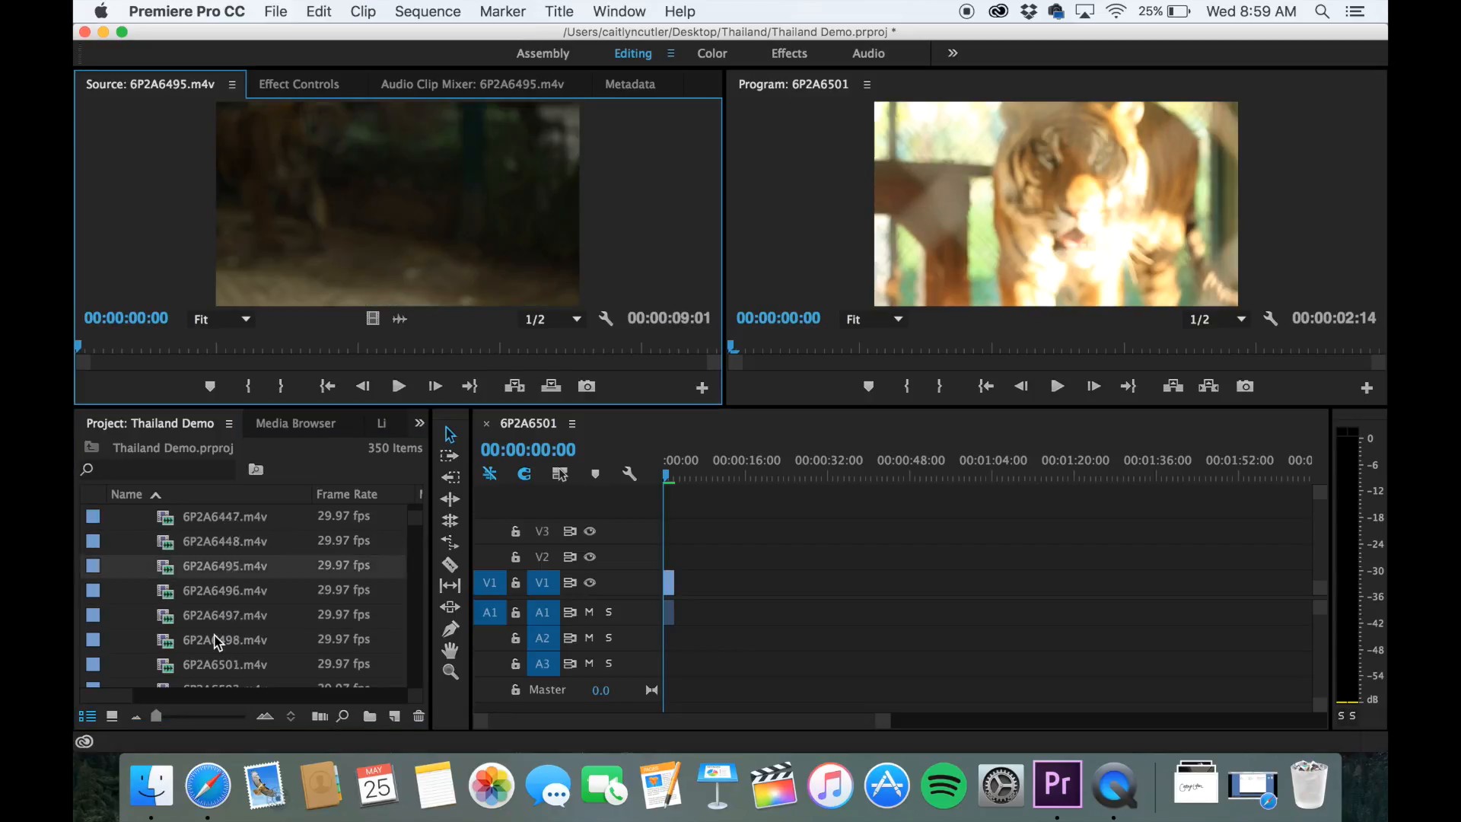
pyautogui.doubleClick(216, 641)
pyautogui.scroll(-9, 216, 641)
pyautogui.doubleClick(216, 640)
pyautogui.scroll(-2, 217, 642)
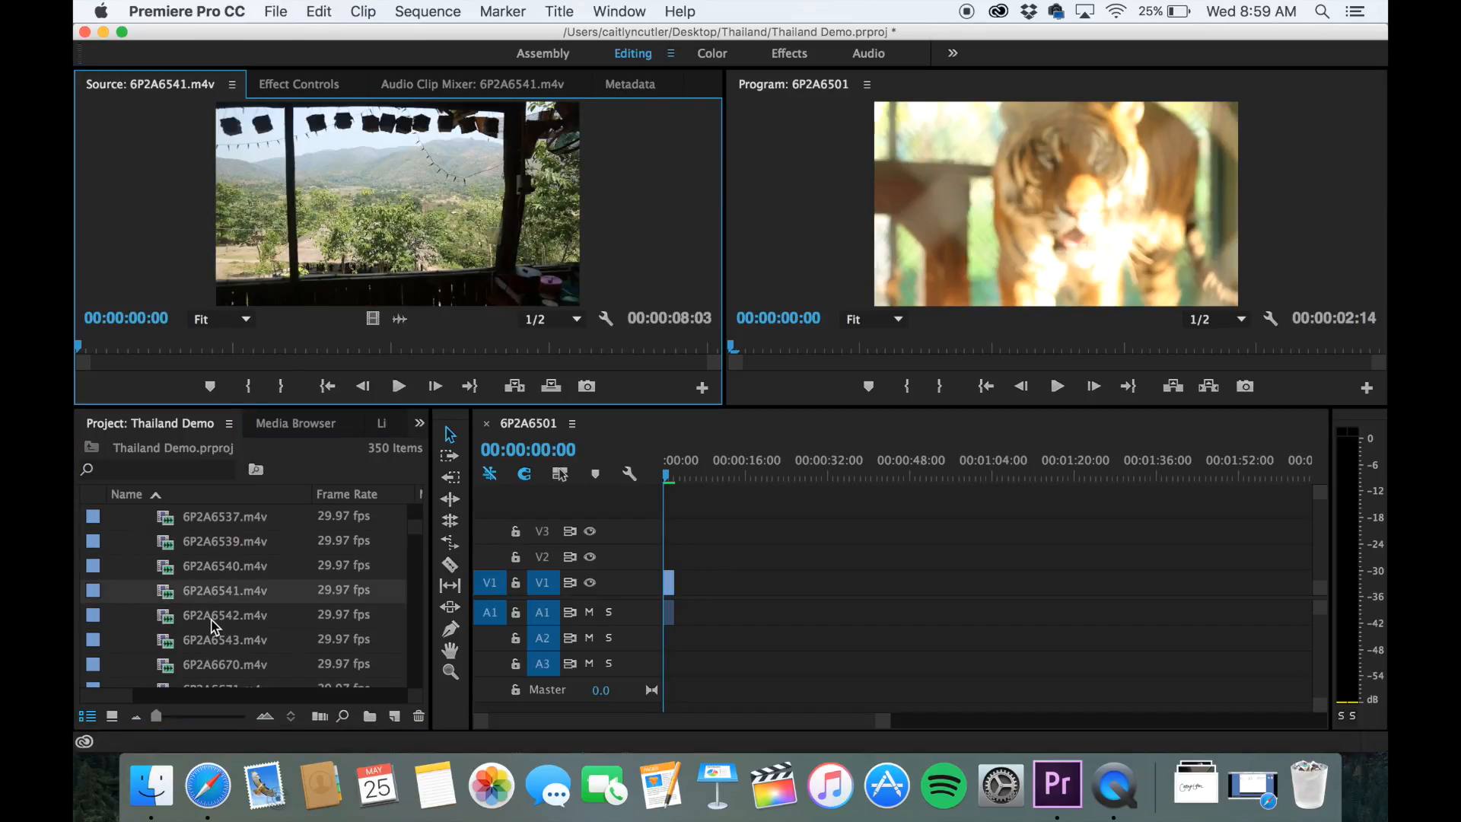
pyautogui.doubleClick(214, 622)
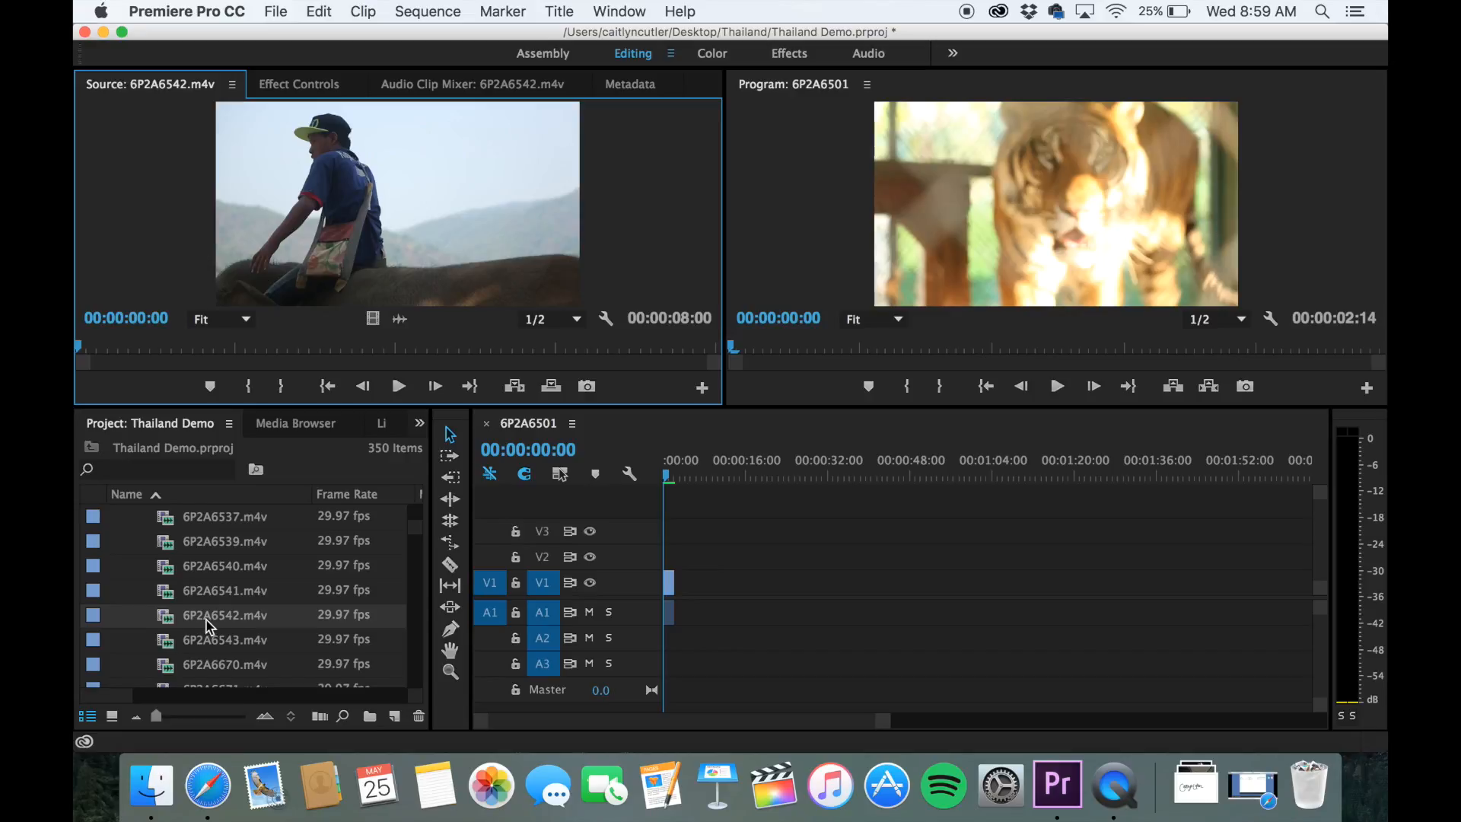